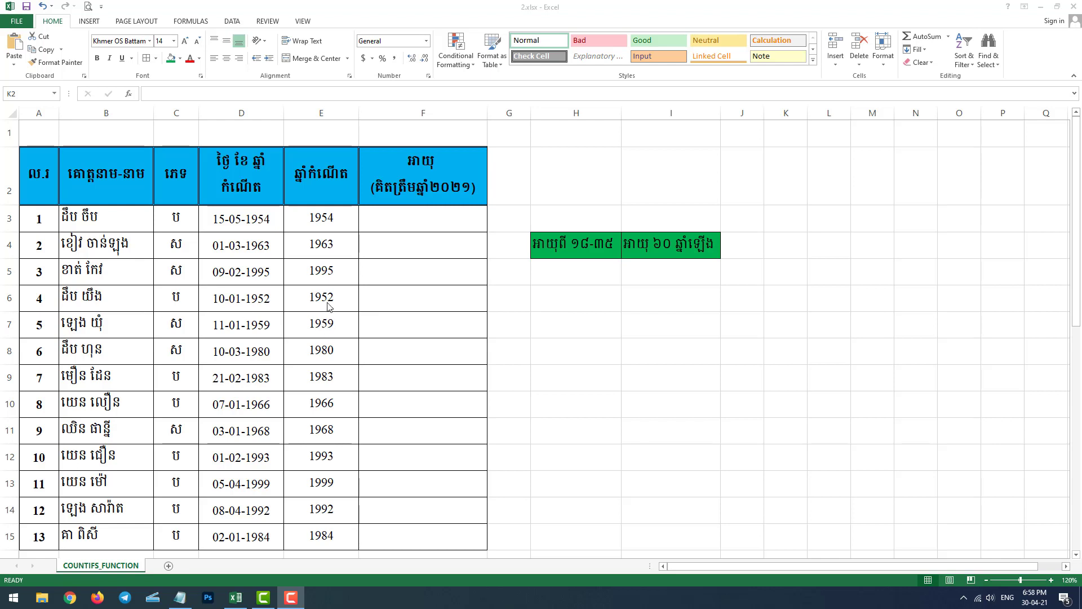
Enter =2021-E3 in F3 to calculate the first person's age
{"action": "left_click", "coordinate": [564, 265]}
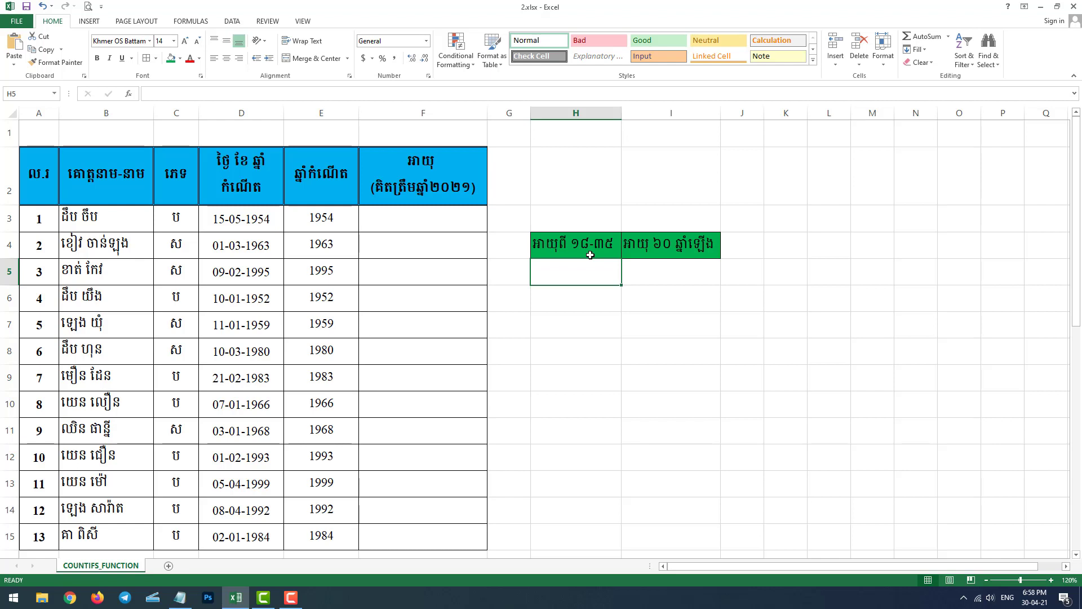
{"action": "left_click", "coordinate": [671, 281]}
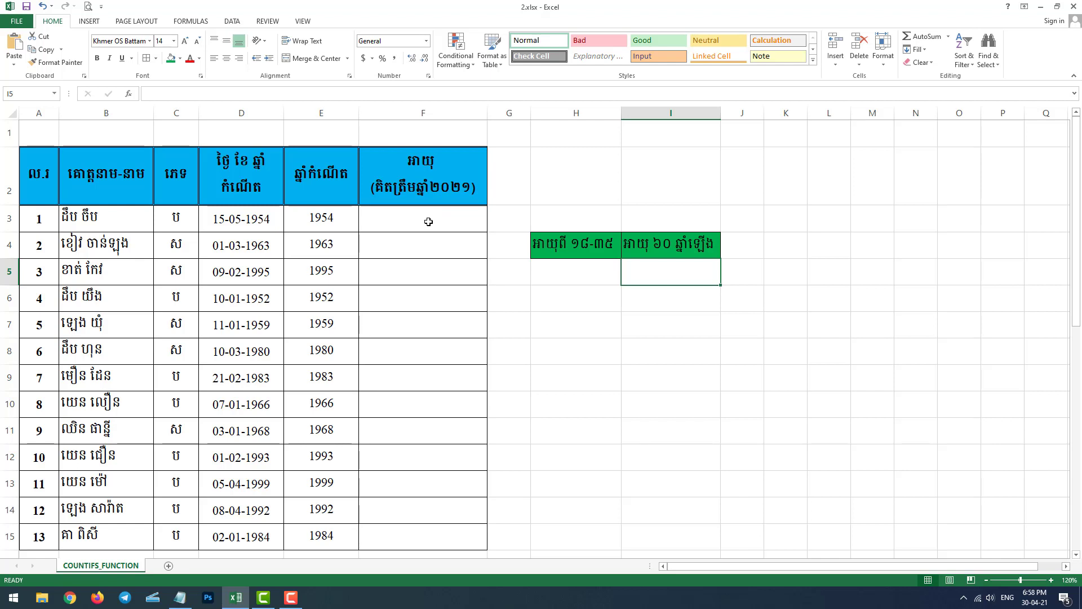
{"action": "left_click", "coordinate": [418, 220]}
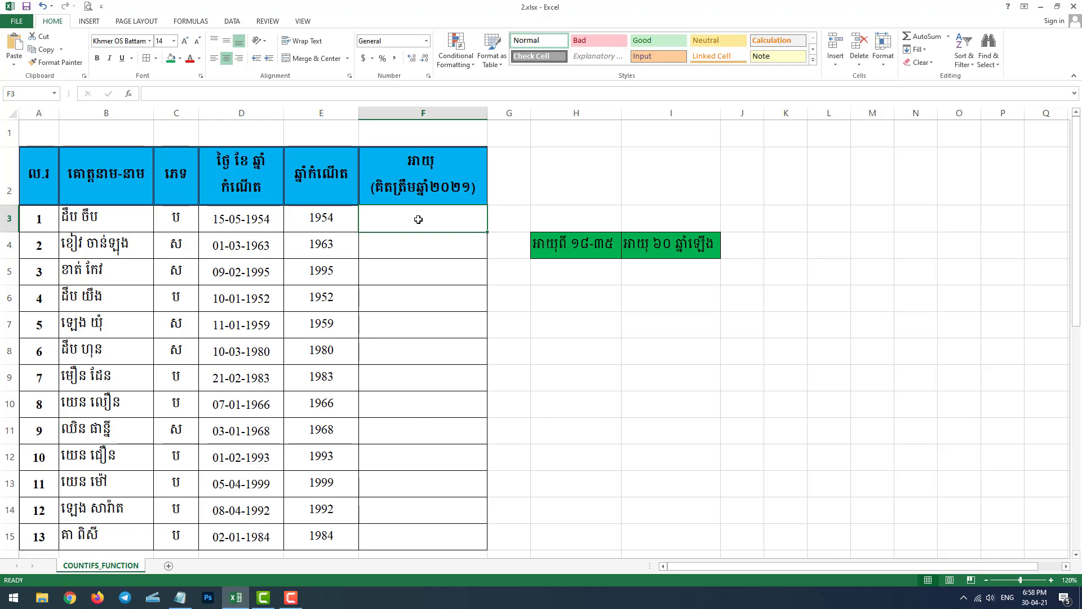
{"action": "type", "text": "="}
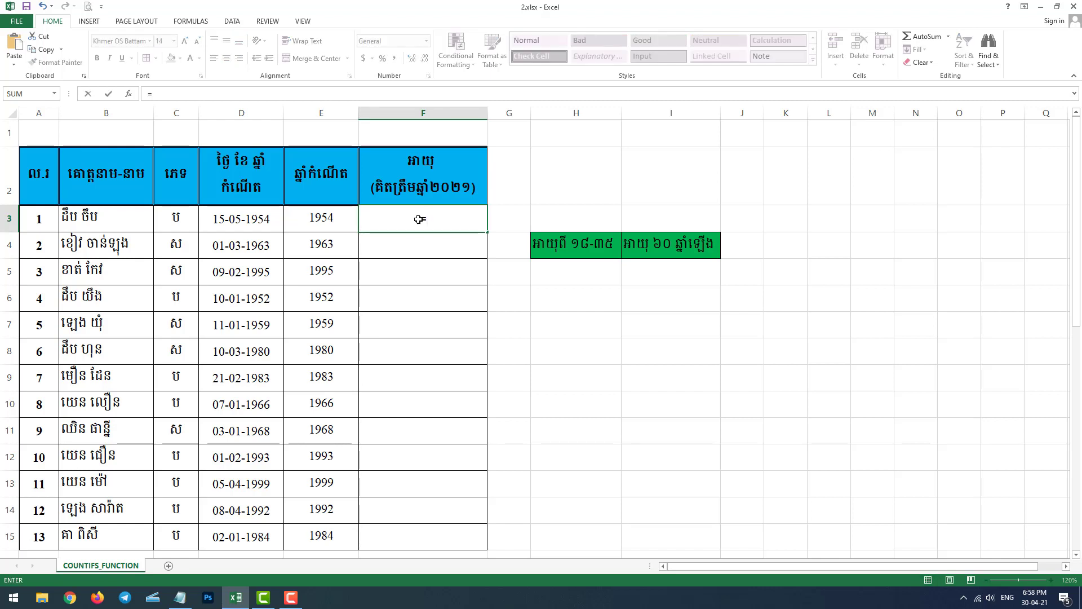
{"action": "type", "text": "202"}
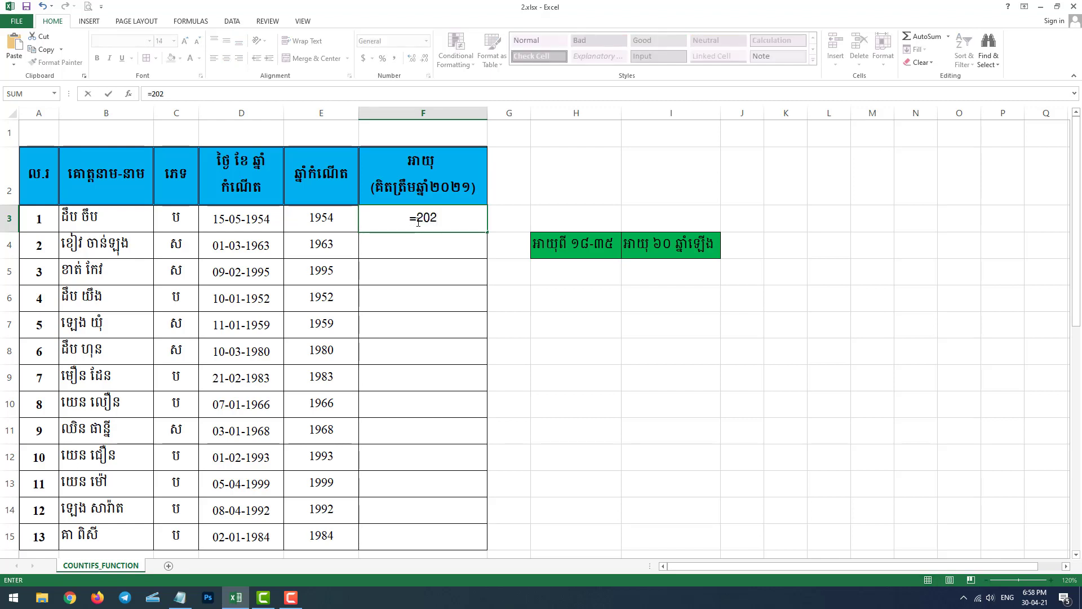
{"action": "type", "text": "1"}
{"action": "type", "text": "-"}
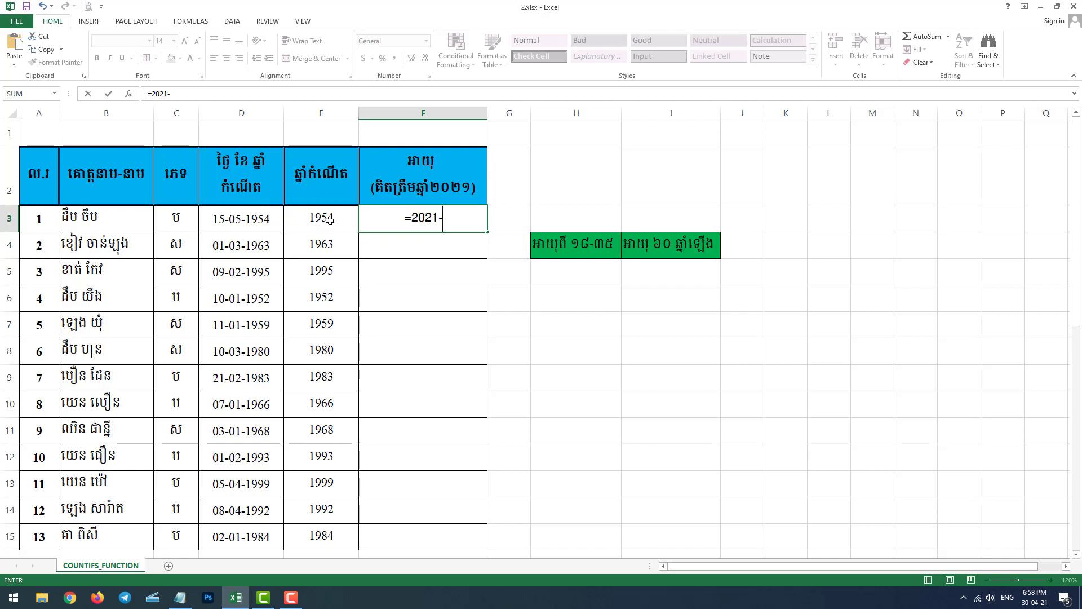
{"action": "left_click", "coordinate": [329, 220]}
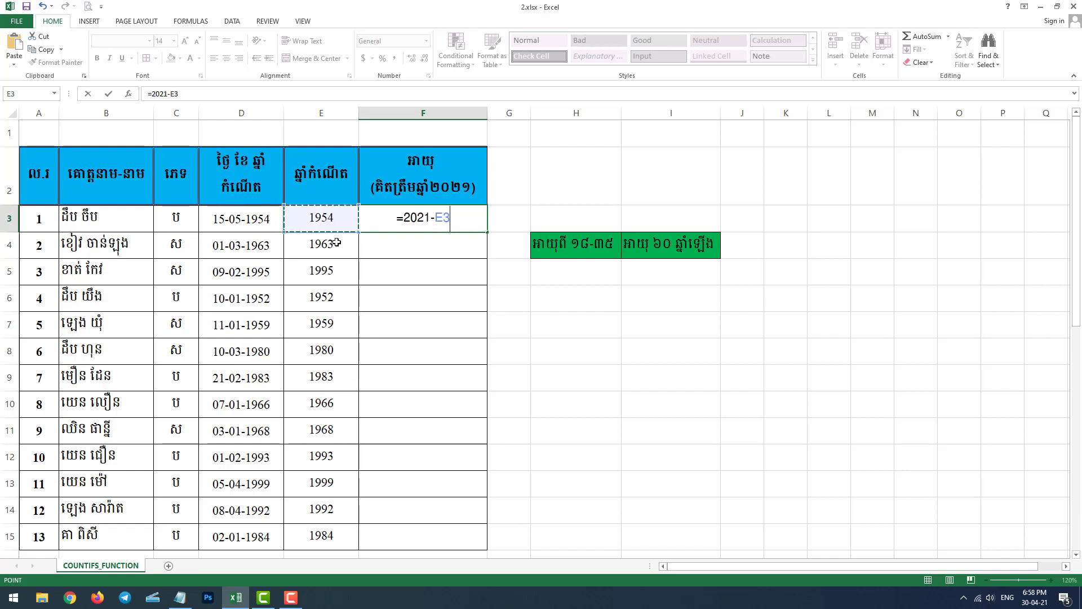
{"action": "key", "text": "Return"}
Fill the age formula down to F15, giving ages from 22 to 69
{"action": "left_click", "coordinate": [400, 218]}
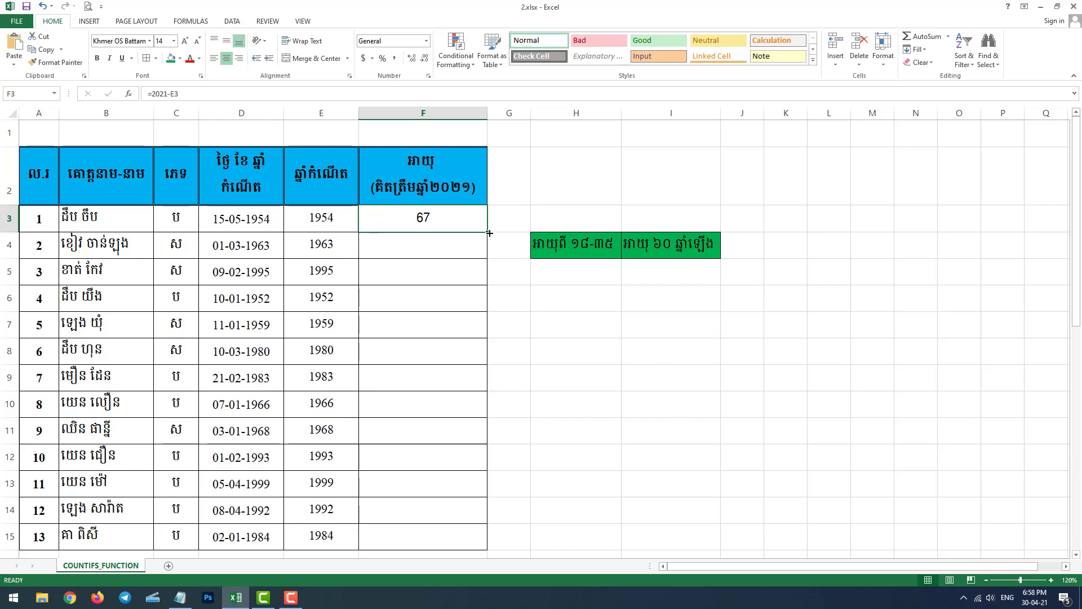
{"action": "left_click_drag", "start_coordinate": [489, 233], "coordinate": [485, 541]}
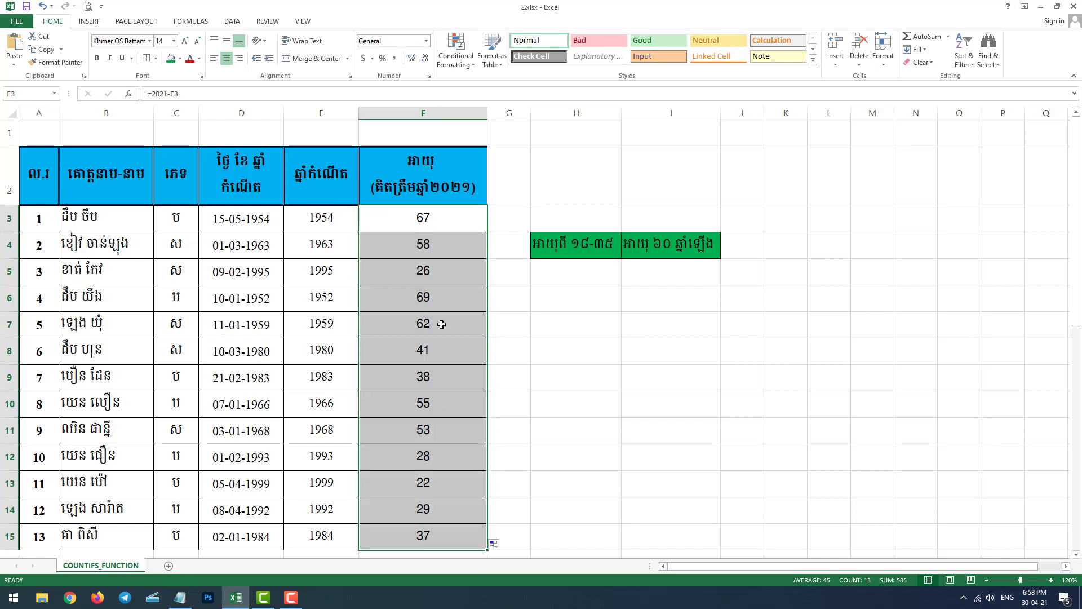
{"action": "left_click", "coordinate": [445, 302]}
{"action": "left_click", "coordinate": [438, 398]}
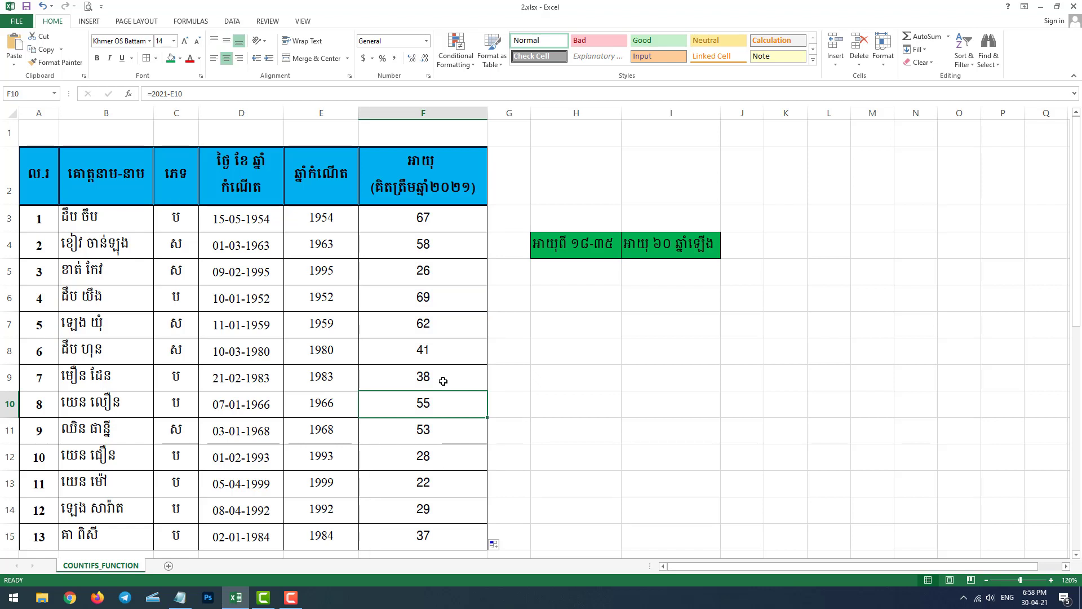
{"action": "left_click", "coordinate": [603, 305]}
{"action": "left_click", "coordinate": [601, 275]}
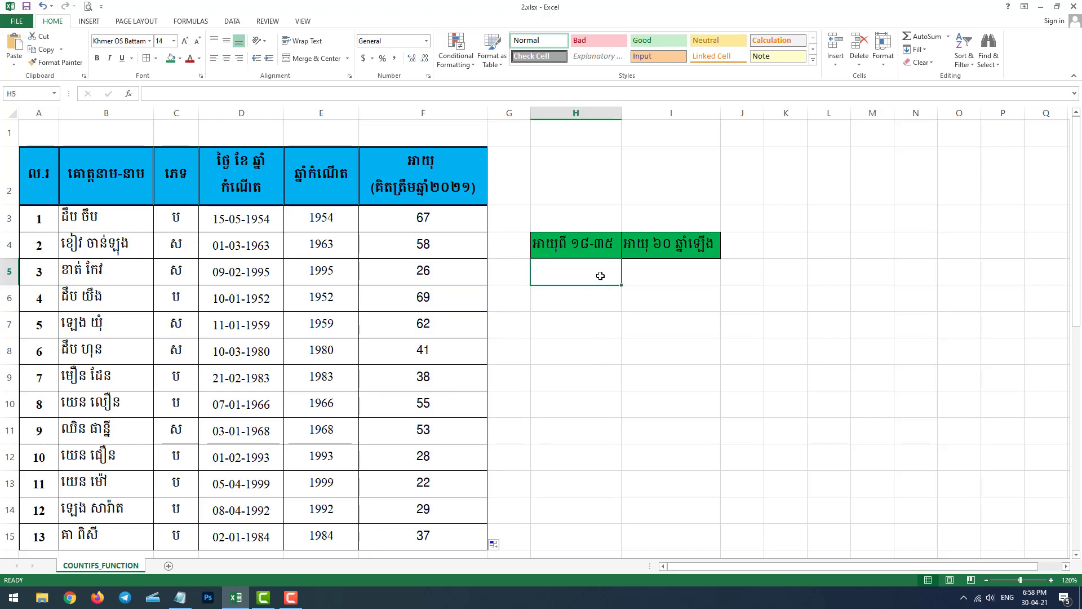
{"action": "left_click", "coordinate": [598, 353]}
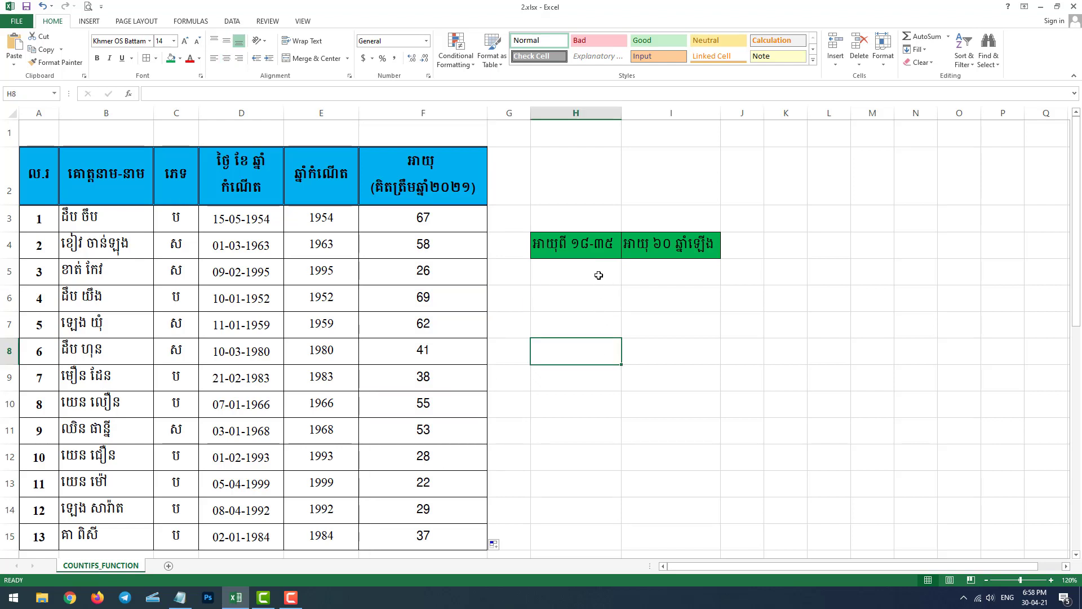
{"action": "left_click", "coordinate": [563, 326]}
{"action": "left_click", "coordinate": [570, 395]}
{"action": "left_click", "coordinate": [586, 279]}
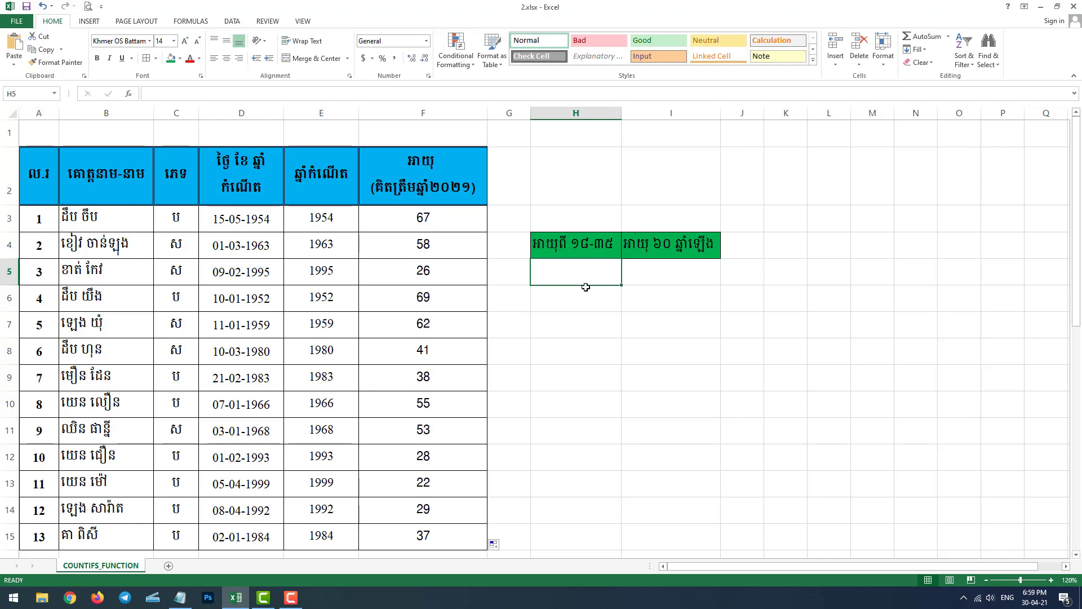
{"action": "left_click", "coordinate": [586, 326]}
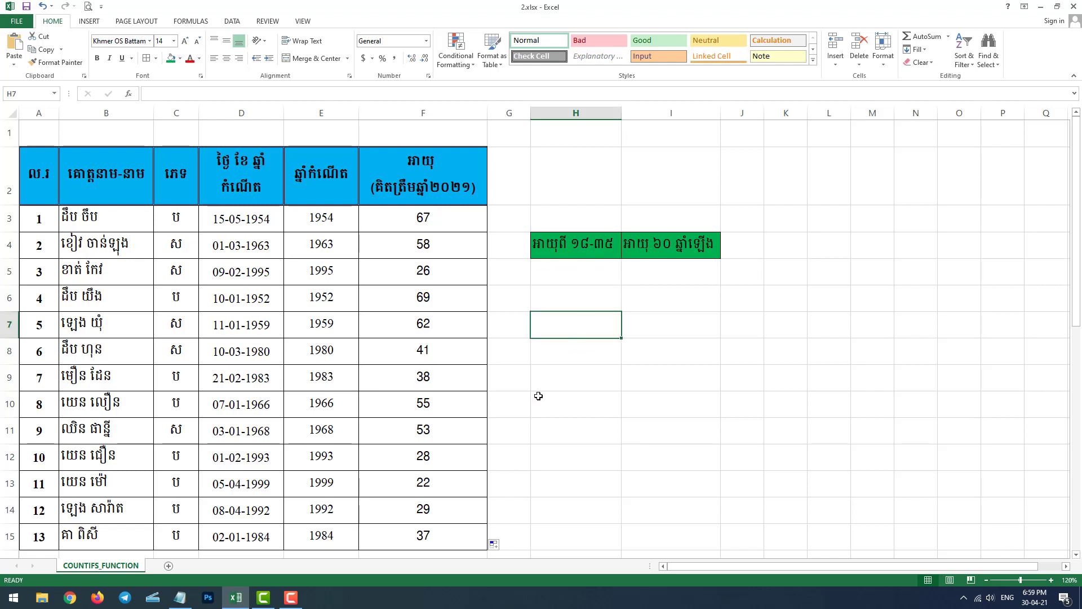
{"action": "left_click", "coordinate": [574, 272]}
Place the Notepad COUNTIFS template beside the count cells, then return to cell H5
{"action": "left_click", "coordinate": [181, 596]}
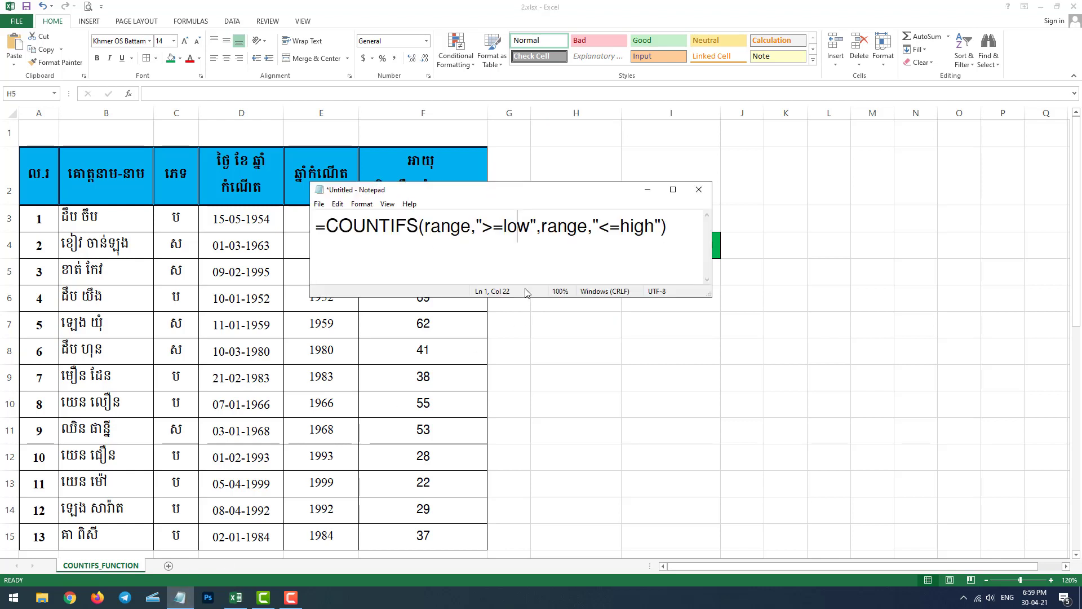
{"action": "mouse_move", "coordinate": [539, 200]}
{"action": "left_mouse_down"}
{"action": "mouse_move", "coordinate": [793, 299]}
{"action": "mouse_move", "coordinate": [851, 289]}
{"action": "left_mouse_up"}
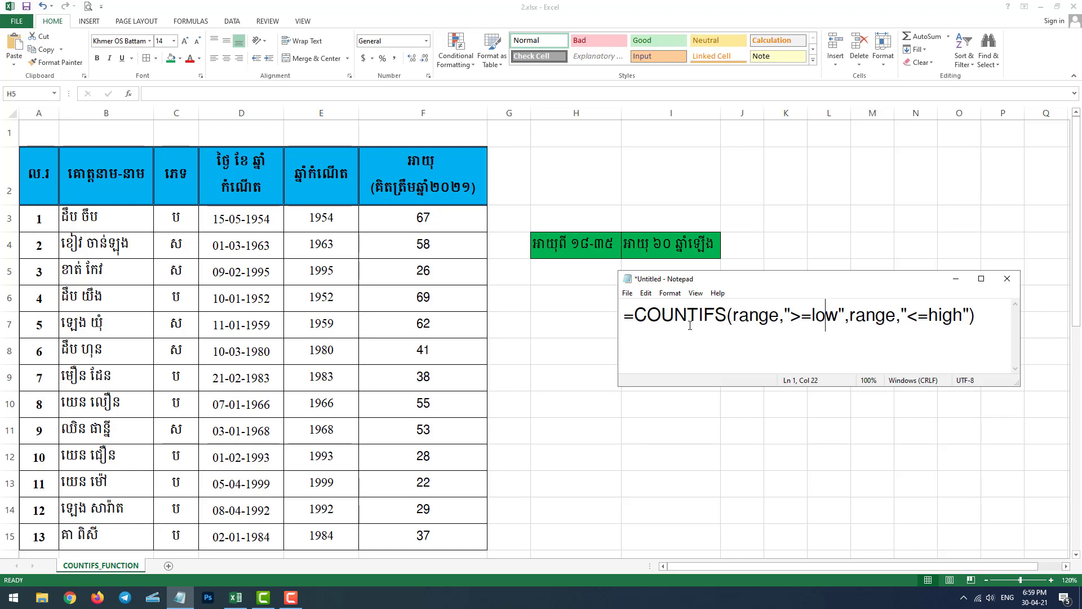
{"action": "mouse_move", "coordinate": [736, 288]}
{"action": "left_mouse_down"}
{"action": "mouse_move", "coordinate": [783, 322]}
{"action": "mouse_move", "coordinate": [721, 351]}
{"action": "mouse_move", "coordinate": [694, 350]}
{"action": "left_mouse_up"}
{"action": "left_click", "coordinate": [807, 352]}
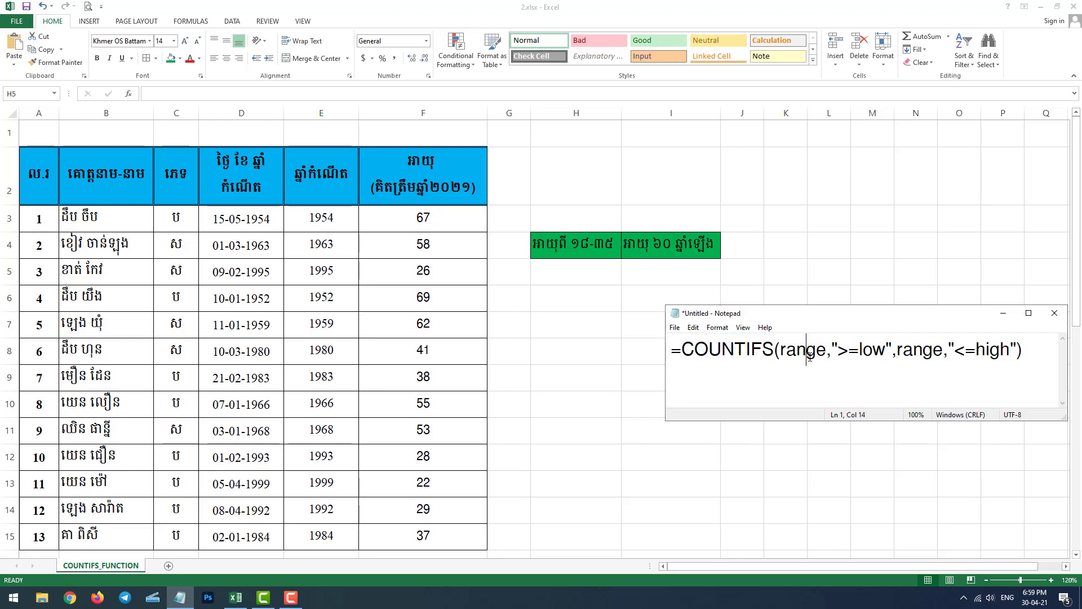
{"action": "left_click", "coordinate": [584, 278]}
Start H5 as =COUNTIFS( from the autocomplete list, then minimize the Notepad template
{"action": "type", "text": "="}
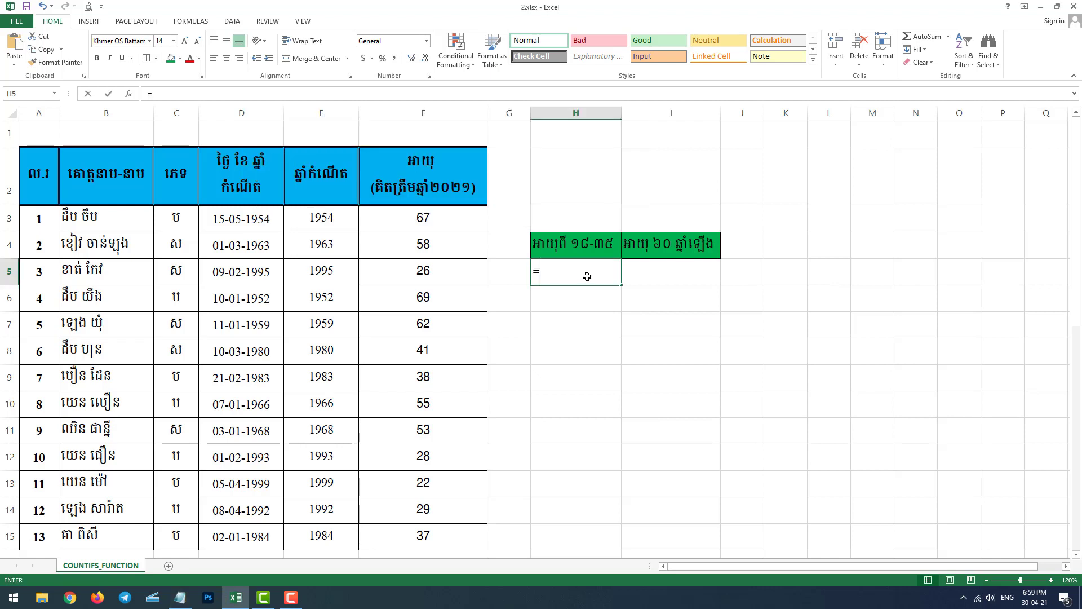
{"action": "type", "text": "count"}
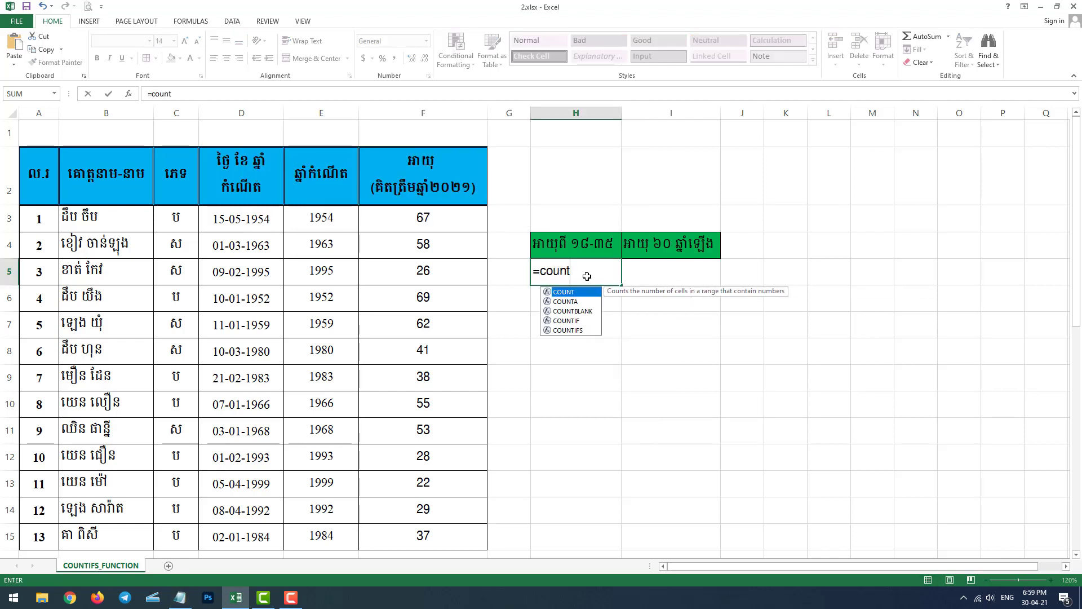
{"action": "key", "text": "Down"}
{"action": "key", "text": "Down"}
{"action": "key", "text": "Down"}
{"action": "key", "text": "Down"}
{"action": "key", "text": "Tab"}
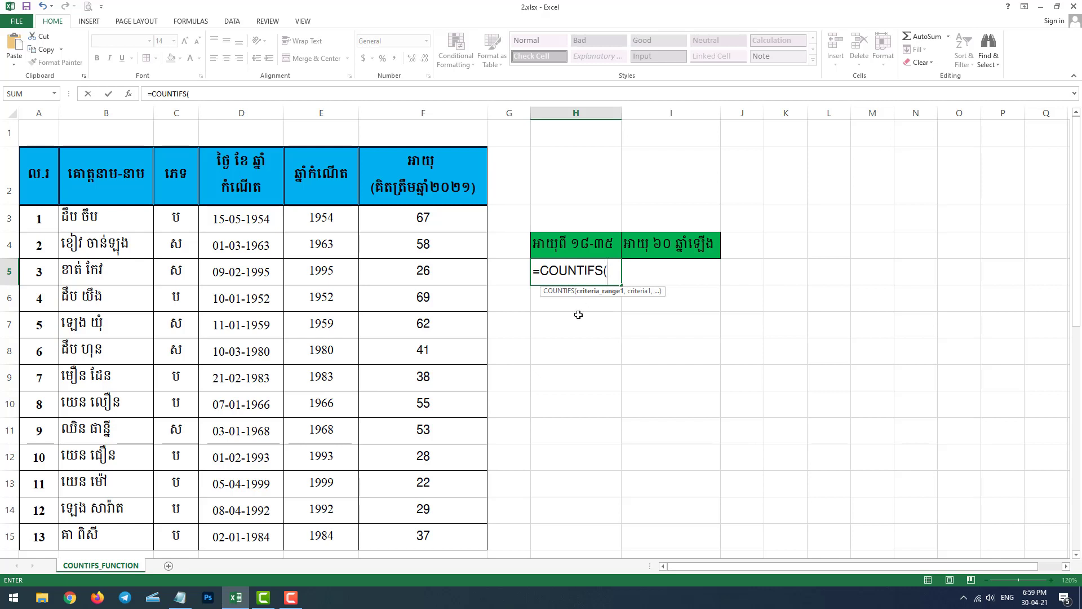
{"action": "left_click", "coordinate": [184, 602]}
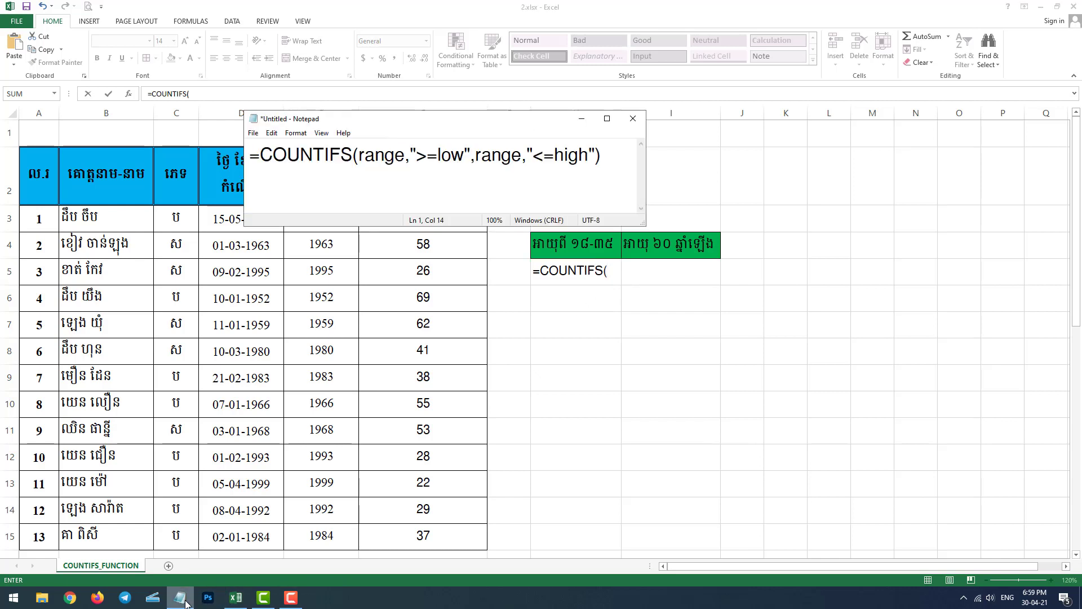
{"action": "left_click", "coordinate": [184, 602]}
{"action": "left_click", "coordinate": [611, 270]}
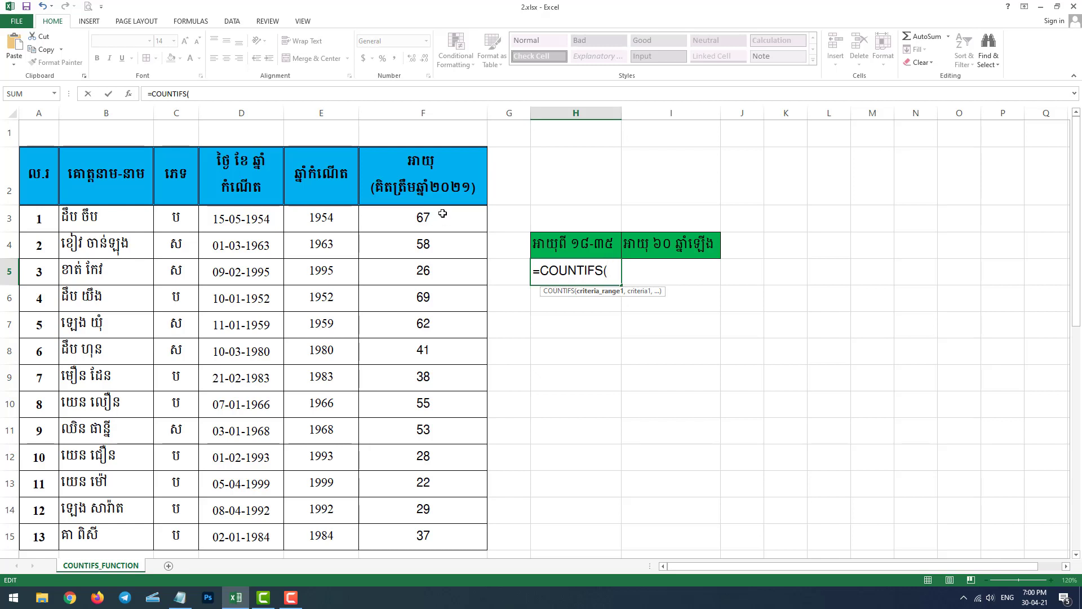
Enter F3:F15 as the first criteria range, checking the low placeholder in the template
{"action": "left_click_drag", "start_coordinate": [448, 218], "coordinate": [448, 527]}
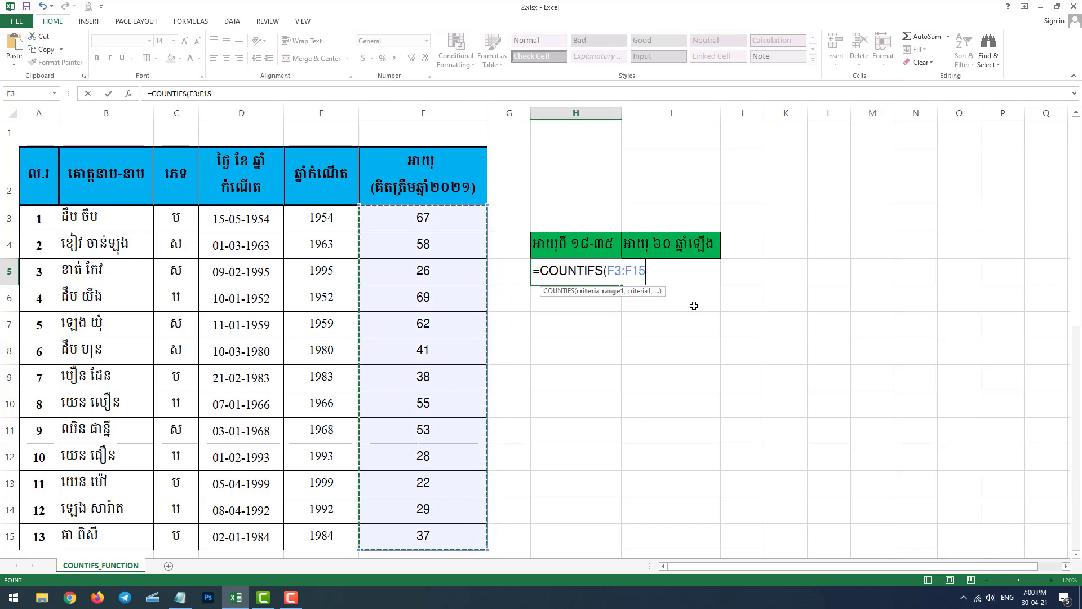
{"action": "type", "text": ","}
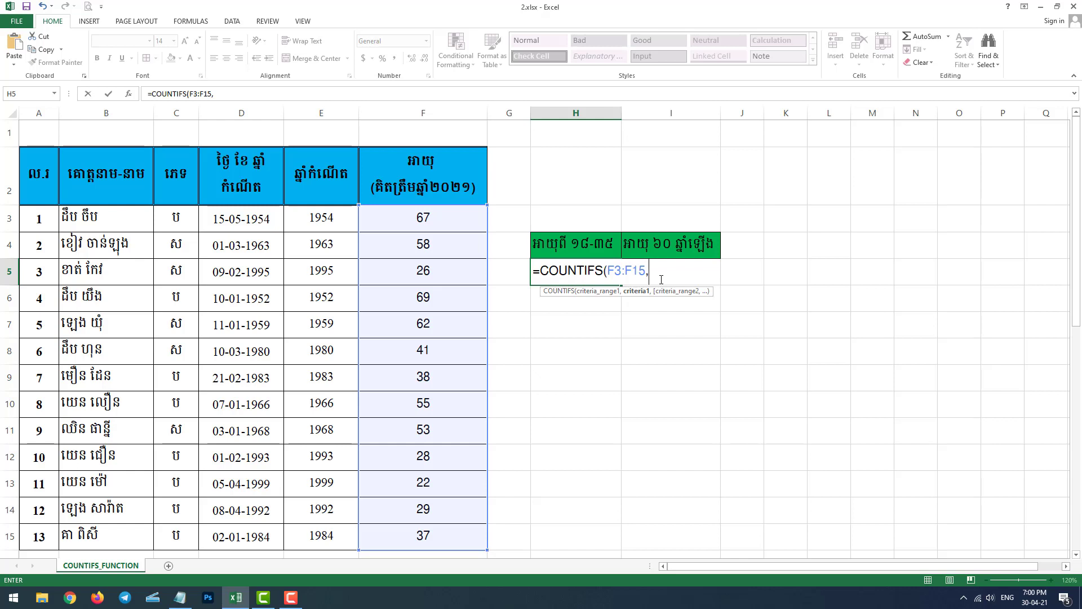
{"action": "type", "text": "\""}
{"action": "left_click", "coordinate": [180, 597]}
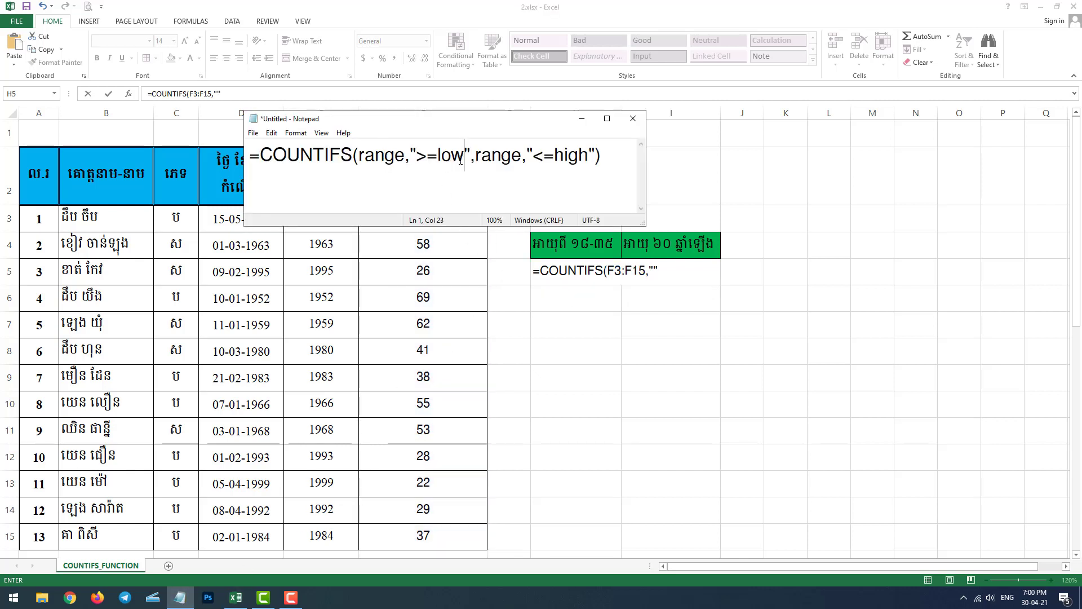
{"action": "left_click_drag", "start_coordinate": [464, 164], "coordinate": [435, 164]}
{"action": "left_click", "coordinate": [433, 164]}
{"action": "double_click", "coordinate": [458, 164]}
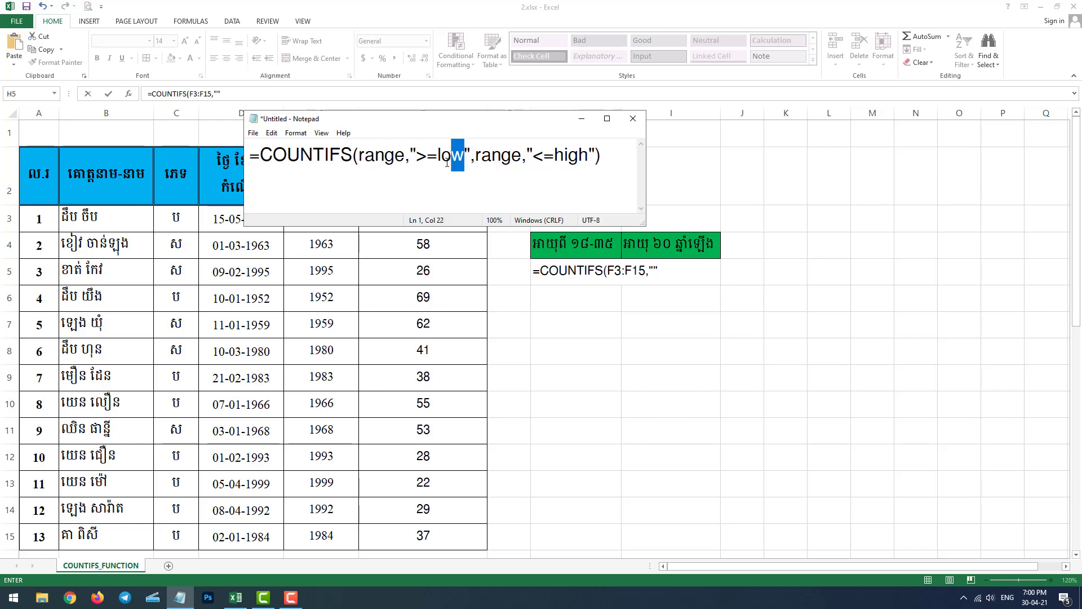
{"action": "left_click", "coordinate": [456, 162]}
Add the first criterion ">=18" after the range in H5
{"action": "left_click", "coordinate": [651, 275]}
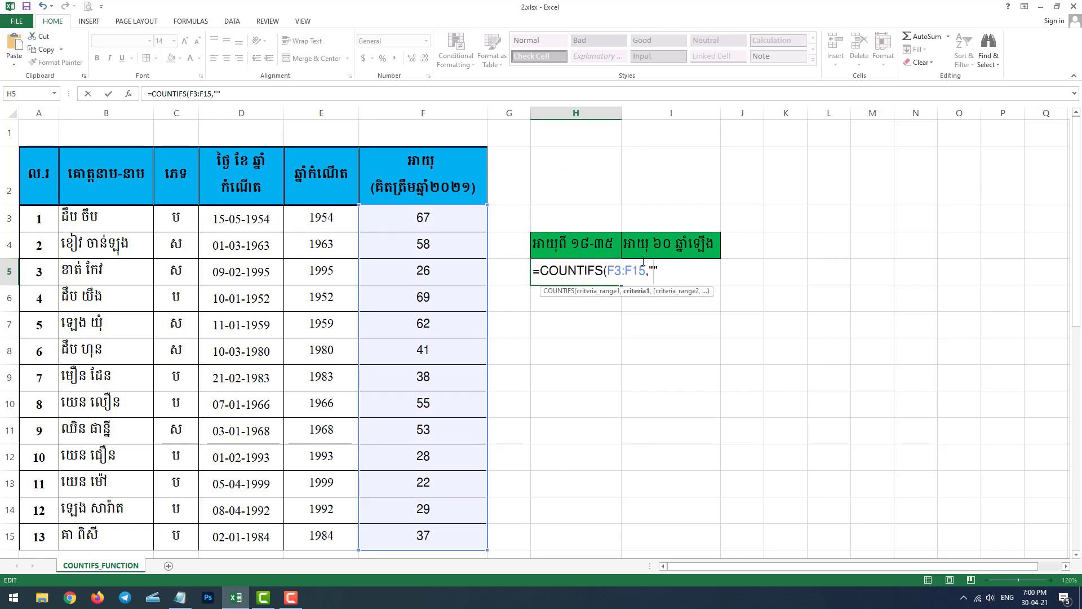
{"action": "type", "text": ">="}
{"action": "type", "text": "18"}
{"action": "left_click", "coordinate": [691, 275]}
{"action": "type", "text": ","}
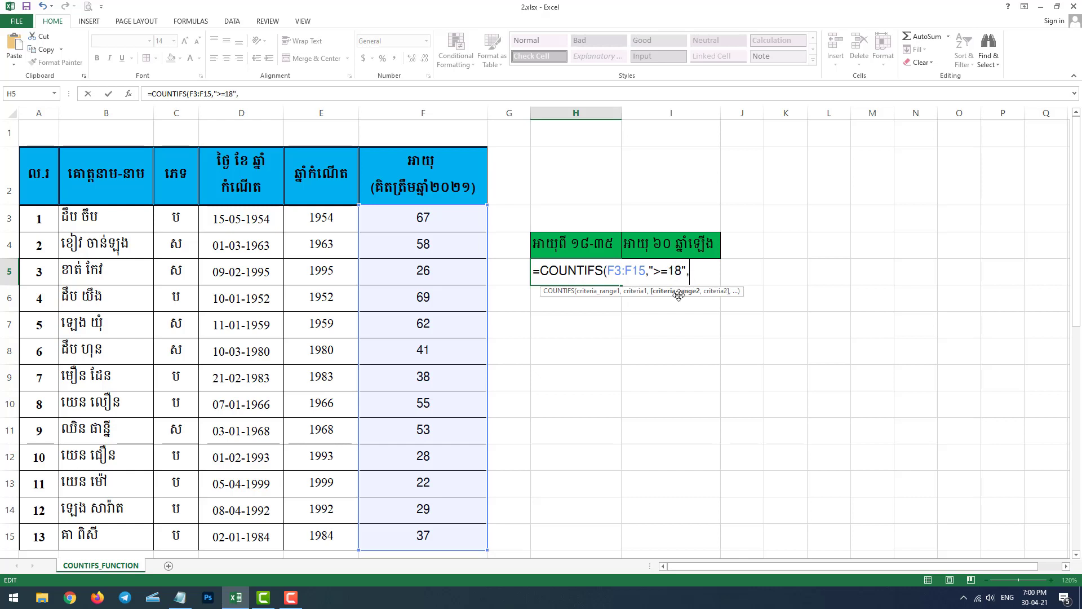
Add F3:F15 with "<=35" as the second range and criterion, returning 4
{"action": "left_click", "coordinate": [426, 215]}
{"action": "left_click_drag", "start_coordinate": [419, 467], "coordinate": [408, 534]}
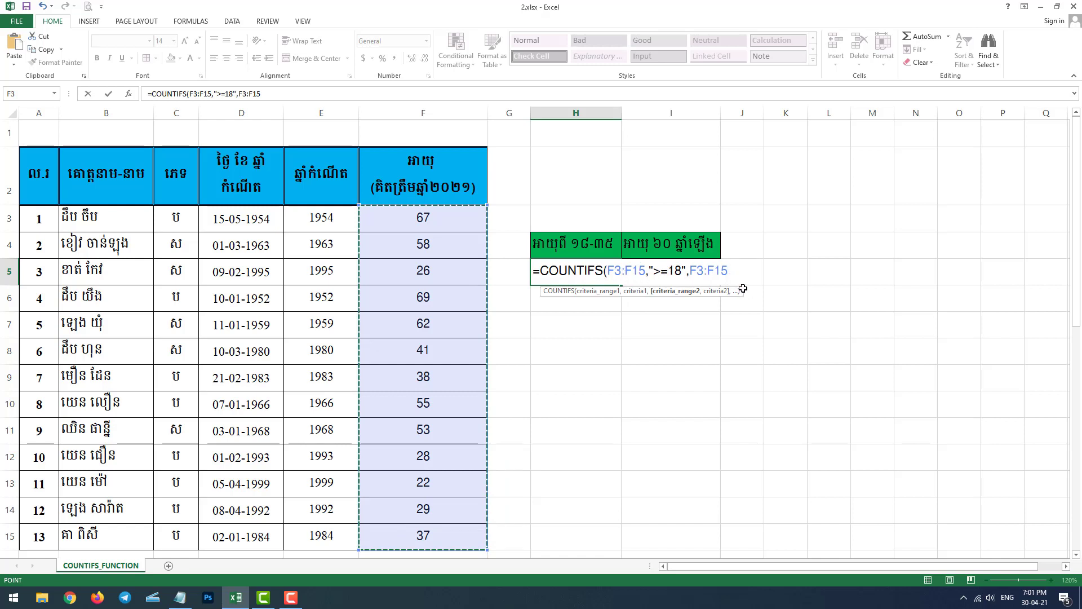
{"action": "type", "text": ","}
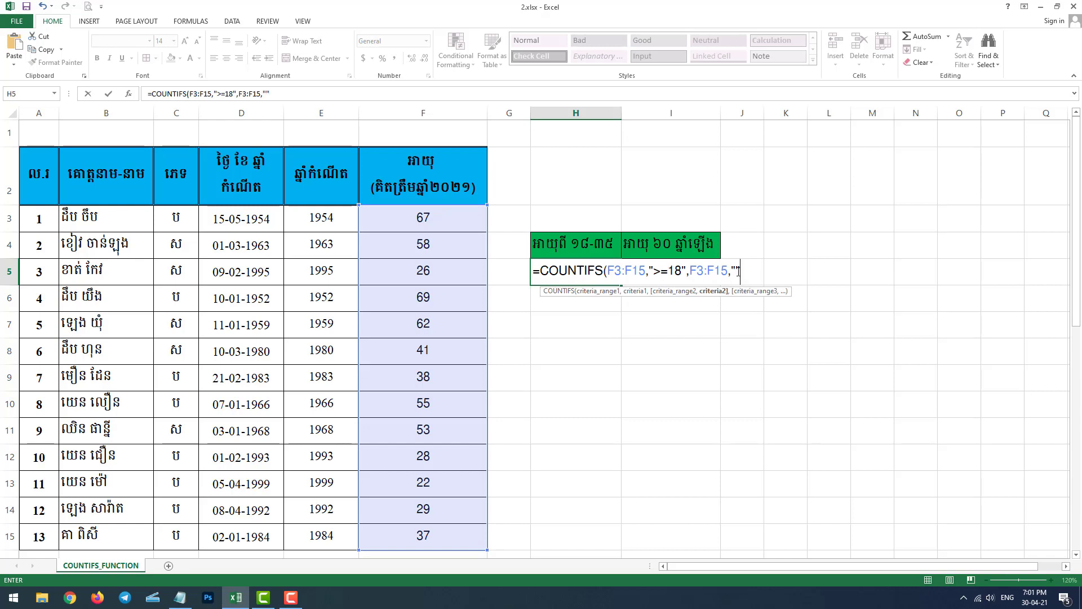
{"action": "left_click", "coordinate": [737, 273]}
{"action": "type", "text": "<"}
{"action": "type", "text": "=35"}
{"action": "left_click", "coordinate": [772, 276]}
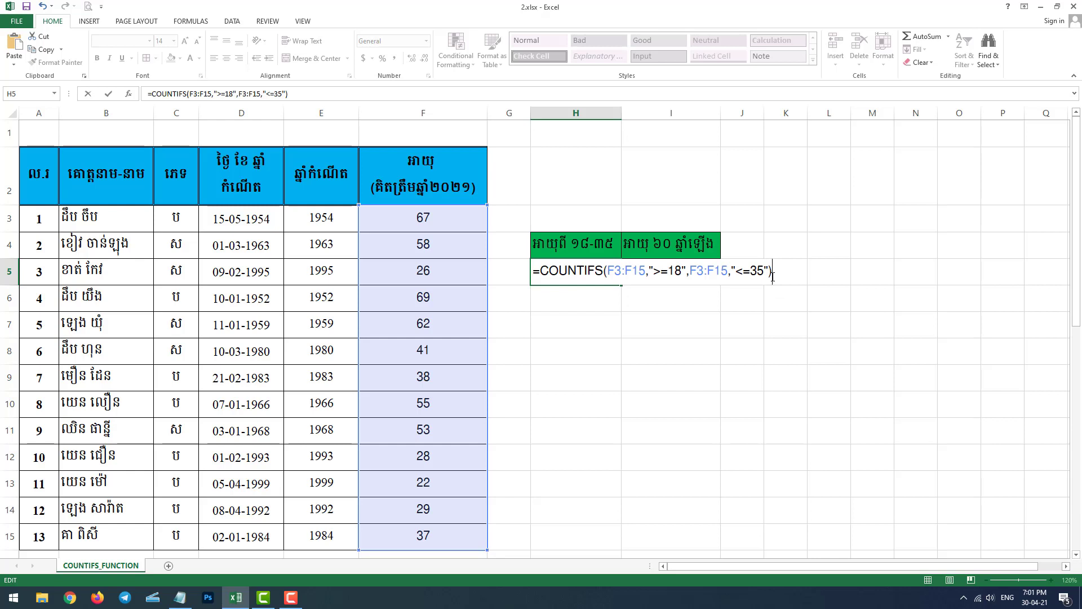
{"action": "key", "text": "Return"}
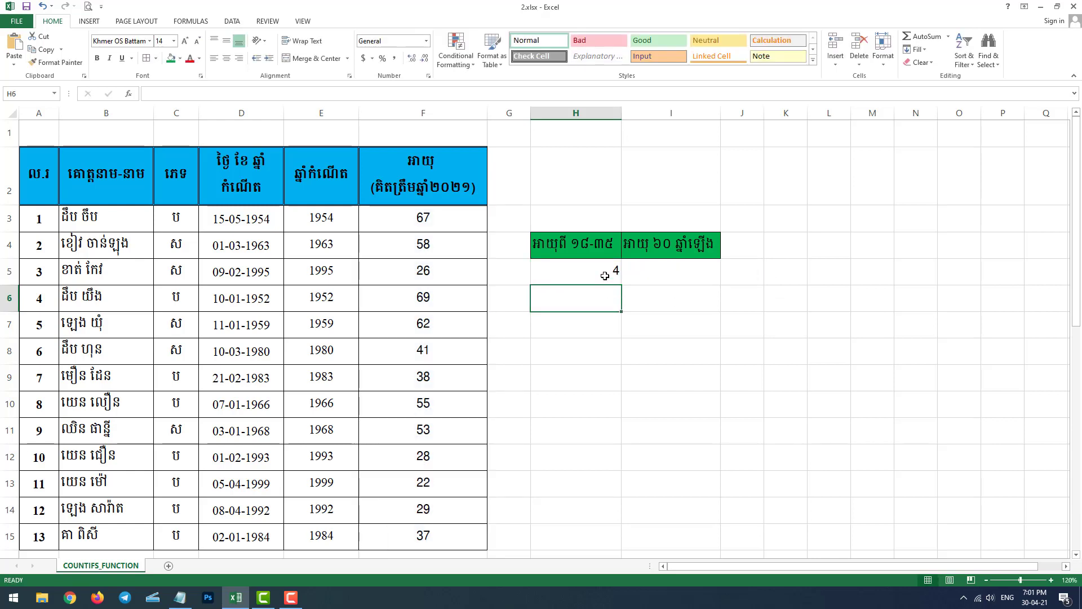
{"action": "left_click", "coordinate": [601, 272]}
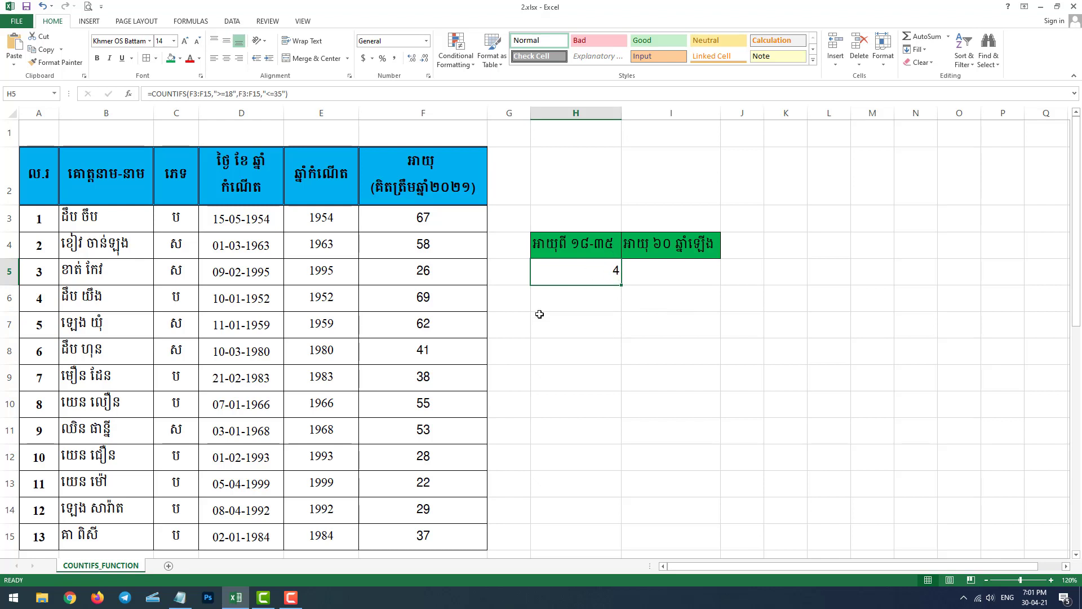
{"action": "left_click", "coordinate": [439, 223]}
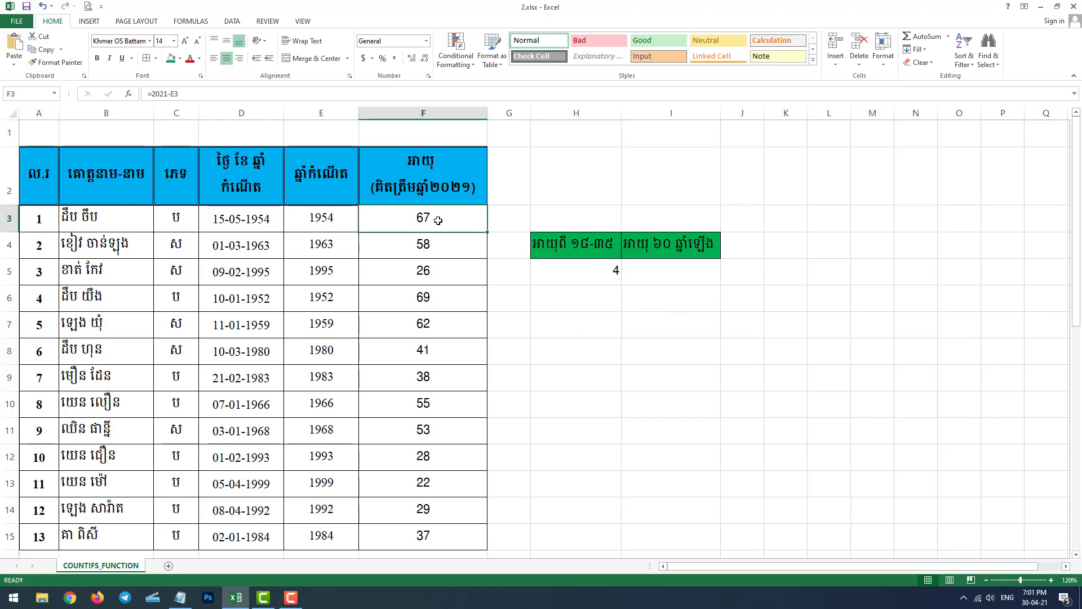
{"action": "left_click", "coordinate": [427, 249]}
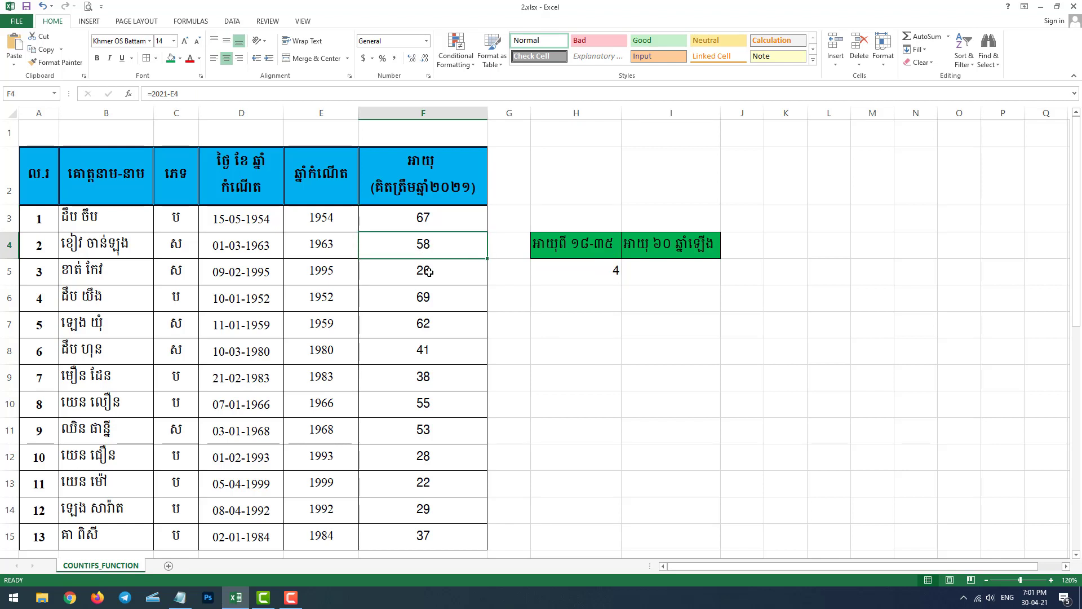
{"action": "left_click", "coordinate": [429, 273]}
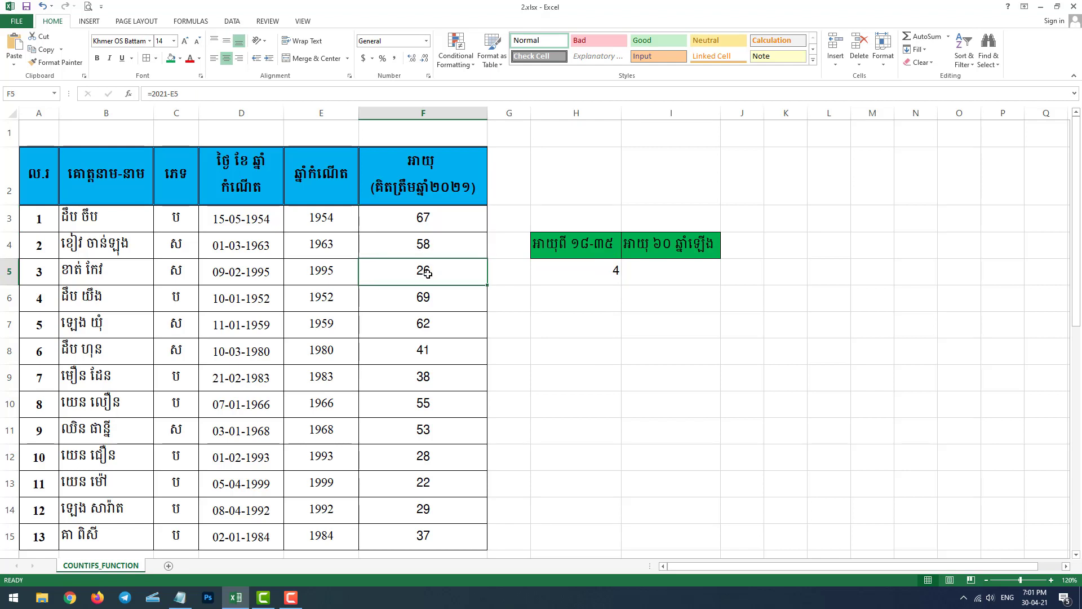
Fill the ages 26, 28, 22 and 29 in F5, F12, F13 and F14 green
{"action": "left_click", "coordinate": [171, 58]}
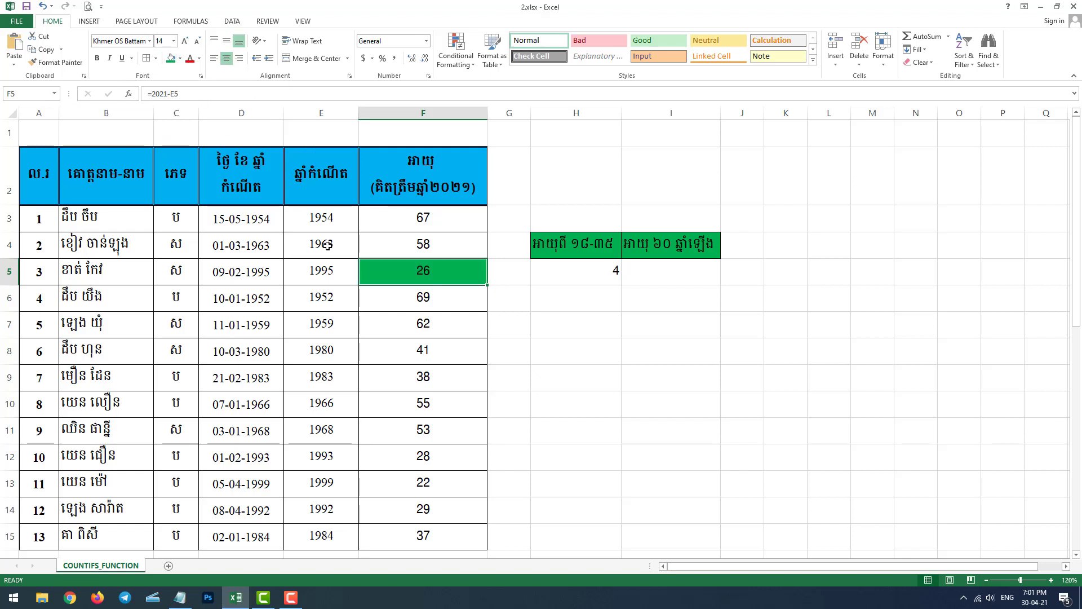
{"action": "left_click", "coordinate": [429, 299]}
{"action": "left_click", "coordinate": [433, 326]}
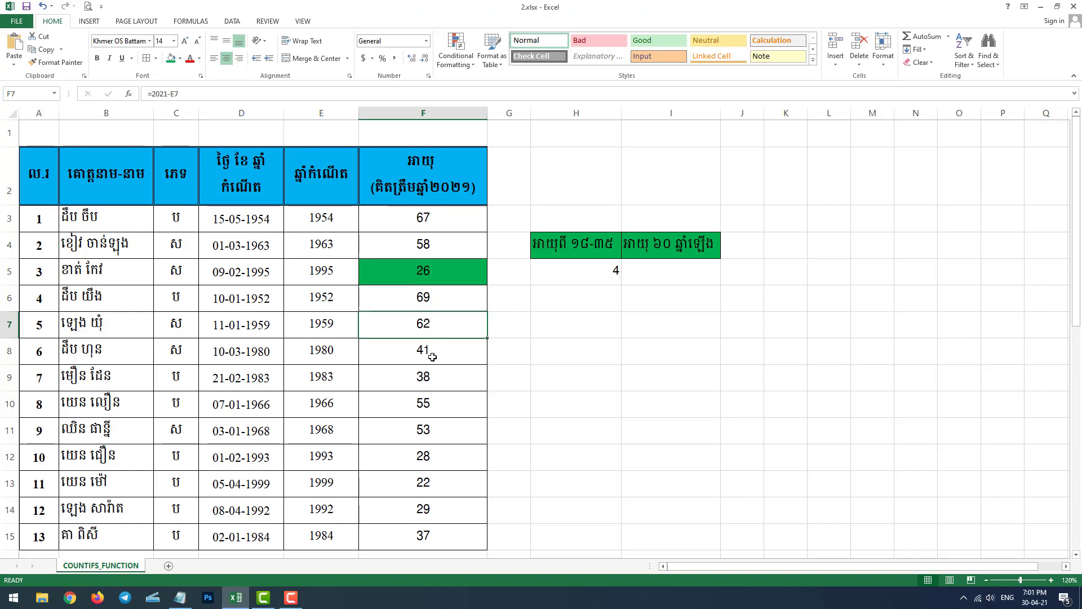
{"action": "left_click", "coordinate": [435, 349]}
{"action": "left_click", "coordinate": [434, 381]}
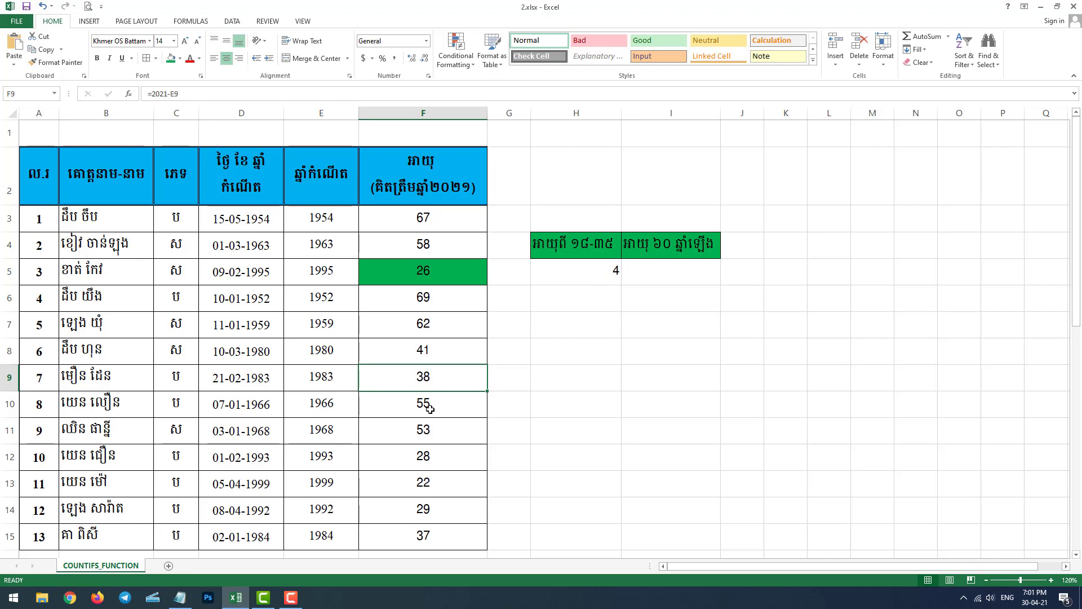
{"action": "left_click", "coordinate": [430, 408]}
{"action": "left_click", "coordinate": [427, 432]}
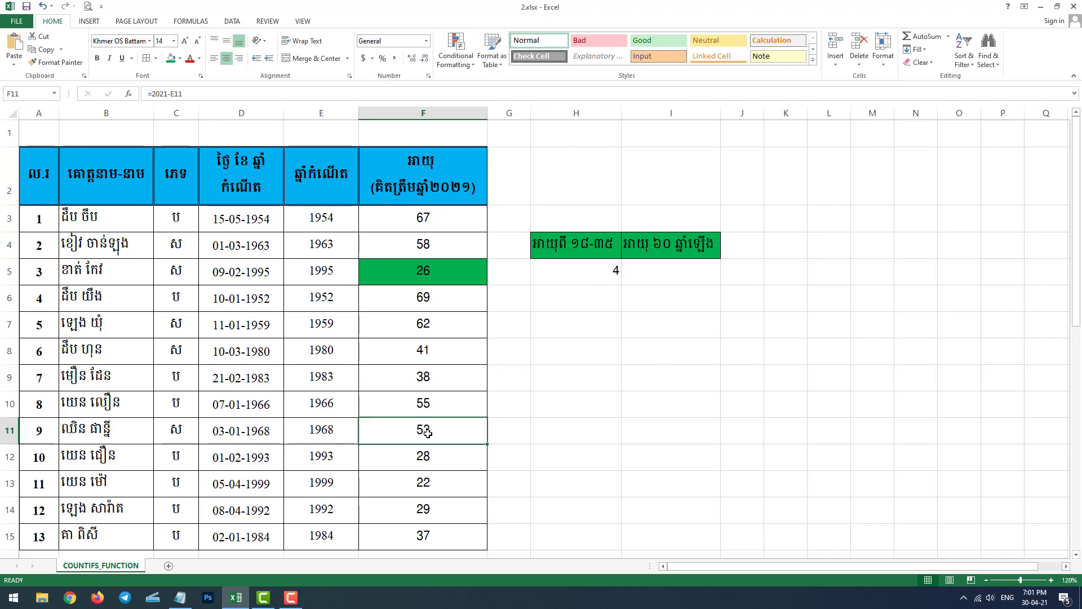
{"action": "left_click", "coordinate": [430, 459]}
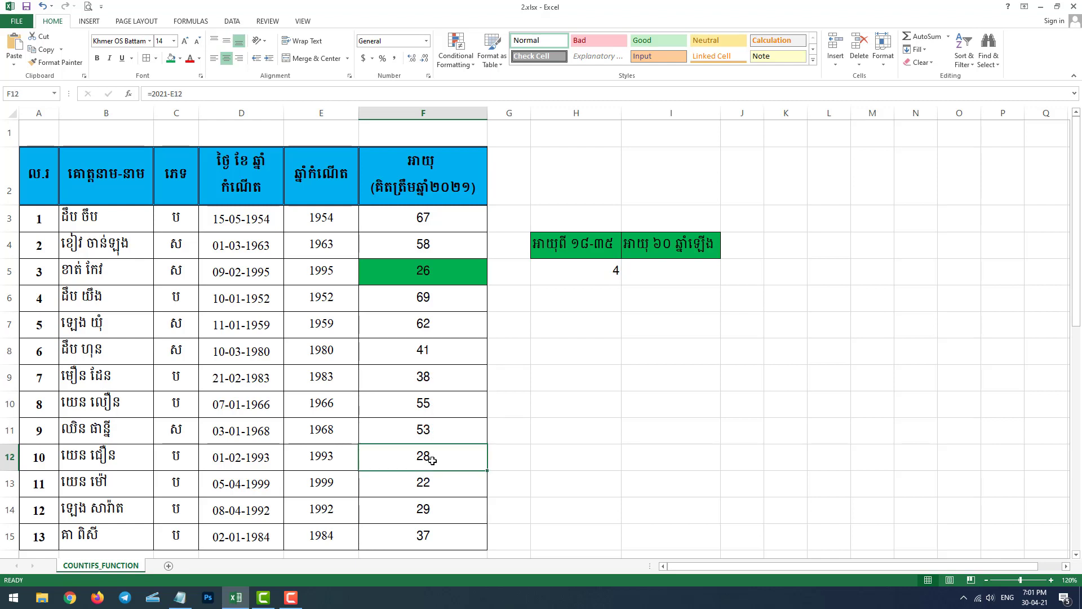
{"action": "left_click", "coordinate": [171, 58]}
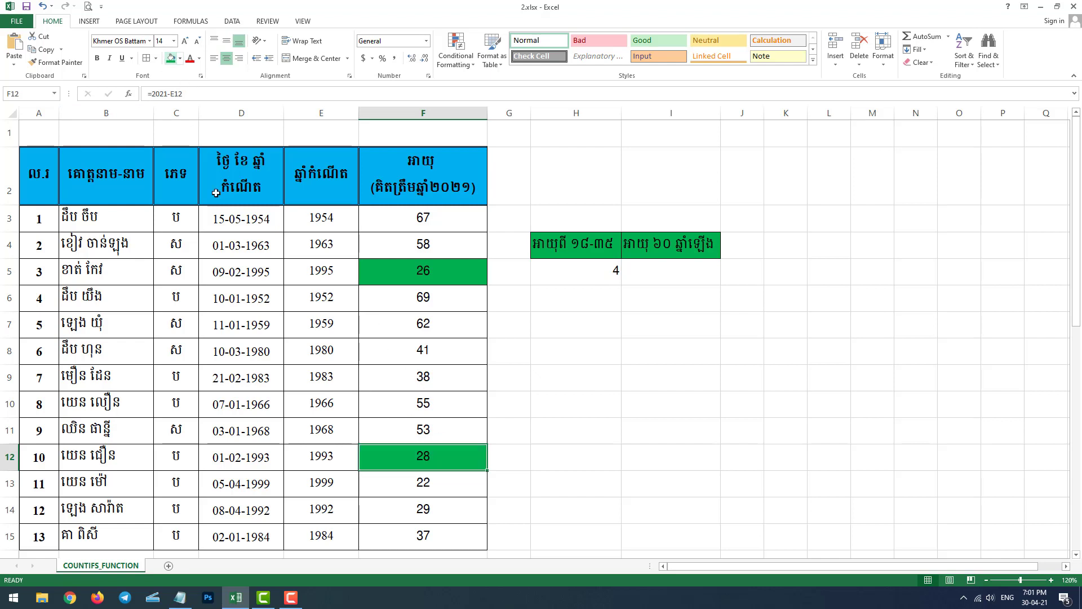
{"action": "left_click", "coordinate": [436, 488]}
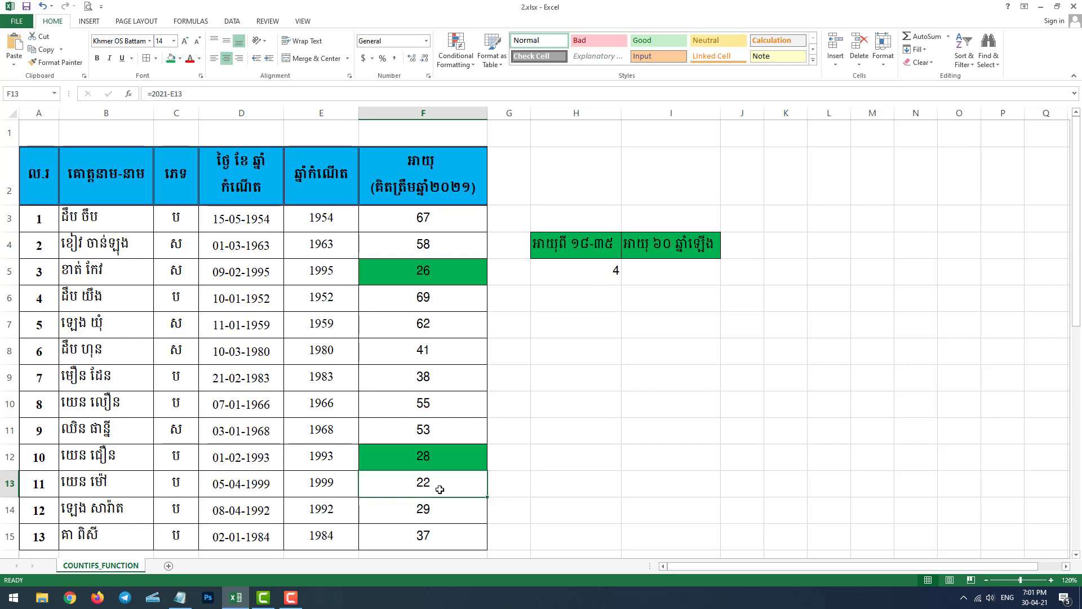
{"action": "left_click", "coordinate": [170, 58]}
{"action": "left_click", "coordinate": [437, 509]}
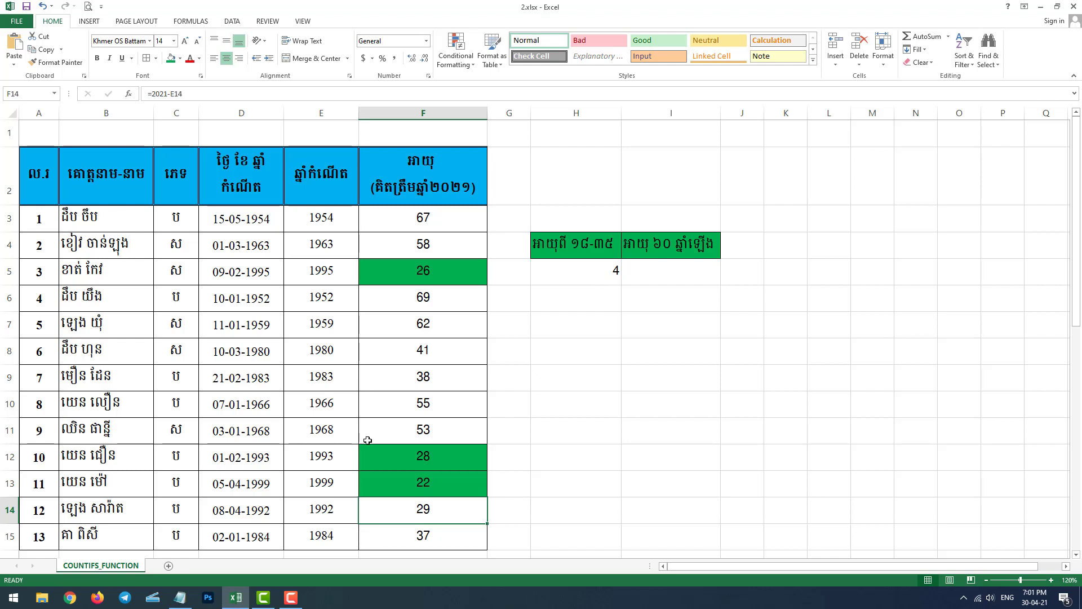
{"action": "left_click", "coordinate": [171, 58]}
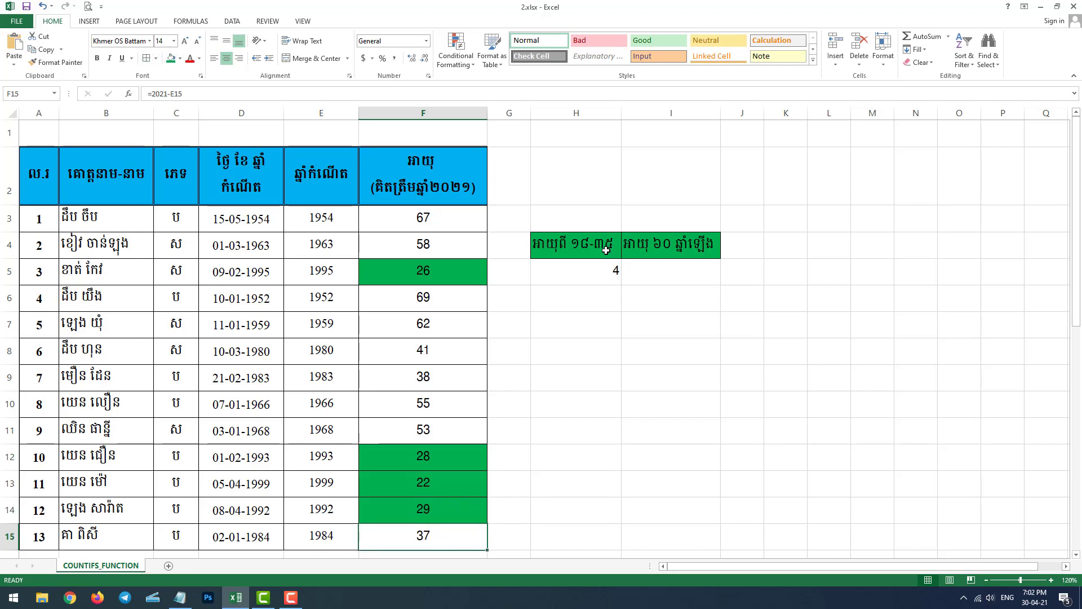
Review the green-highlighted ages in F5 and F12 to F14
{"action": "left_click", "coordinate": [624, 404]}
{"action": "left_click", "coordinate": [440, 270]}
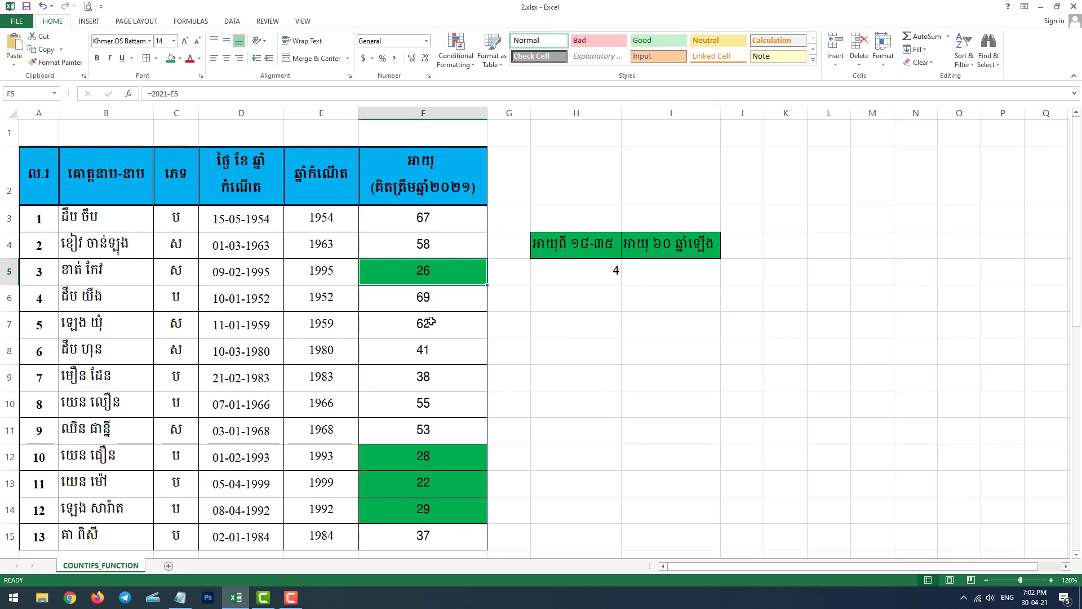
{"action": "left_click", "coordinate": [427, 455]}
{"action": "left_click", "coordinate": [421, 487]}
{"action": "left_click", "coordinate": [425, 510]}
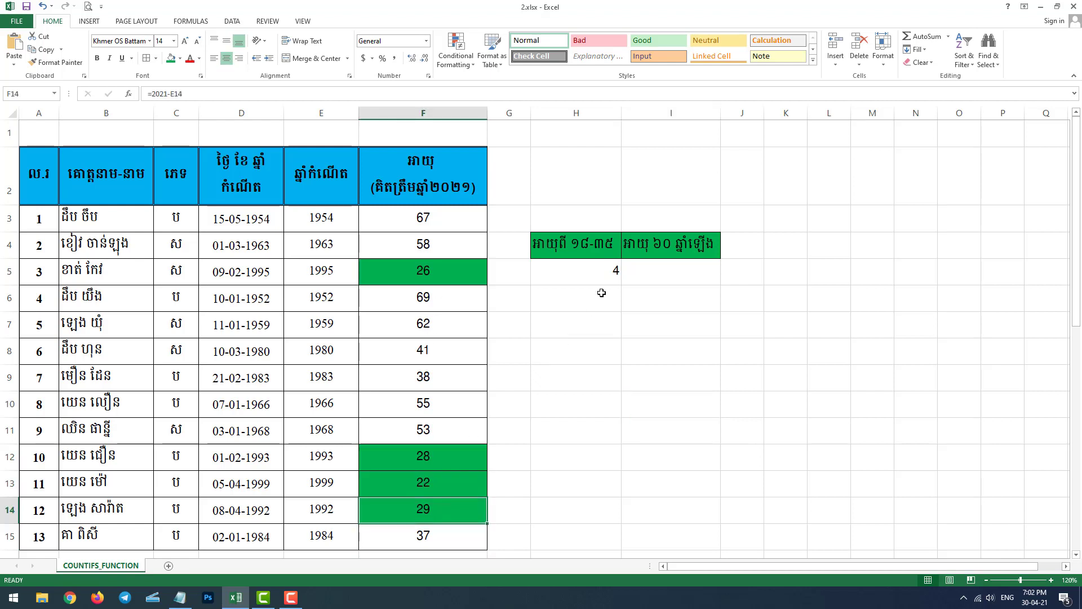
{"action": "left_click", "coordinate": [601, 292]}
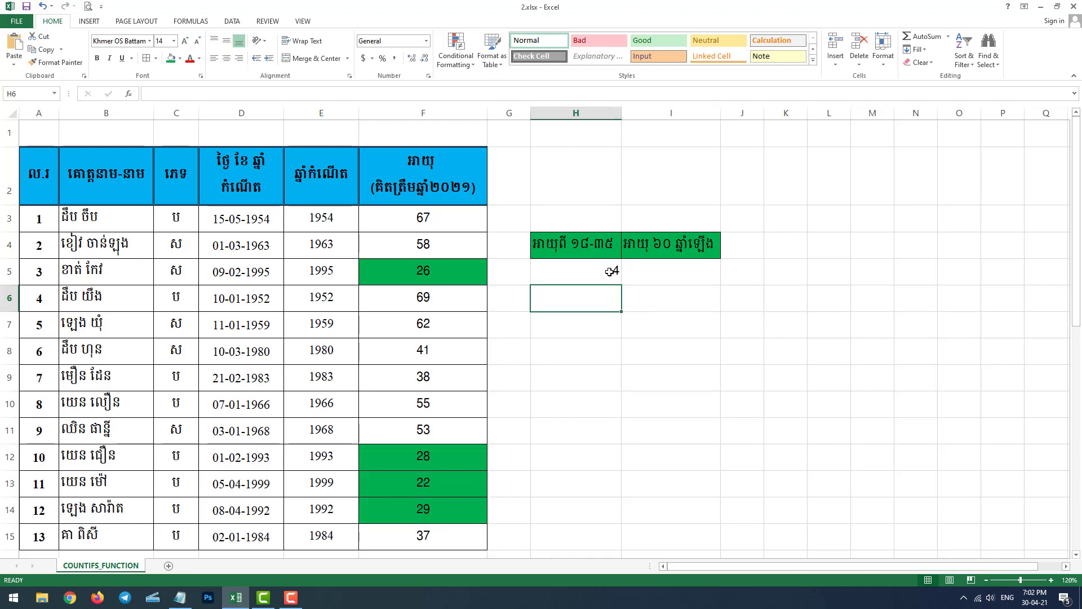
Check H5's formula, then start =COUNTIF( in I5 via autocomplete
{"action": "left_click", "coordinate": [610, 375]}
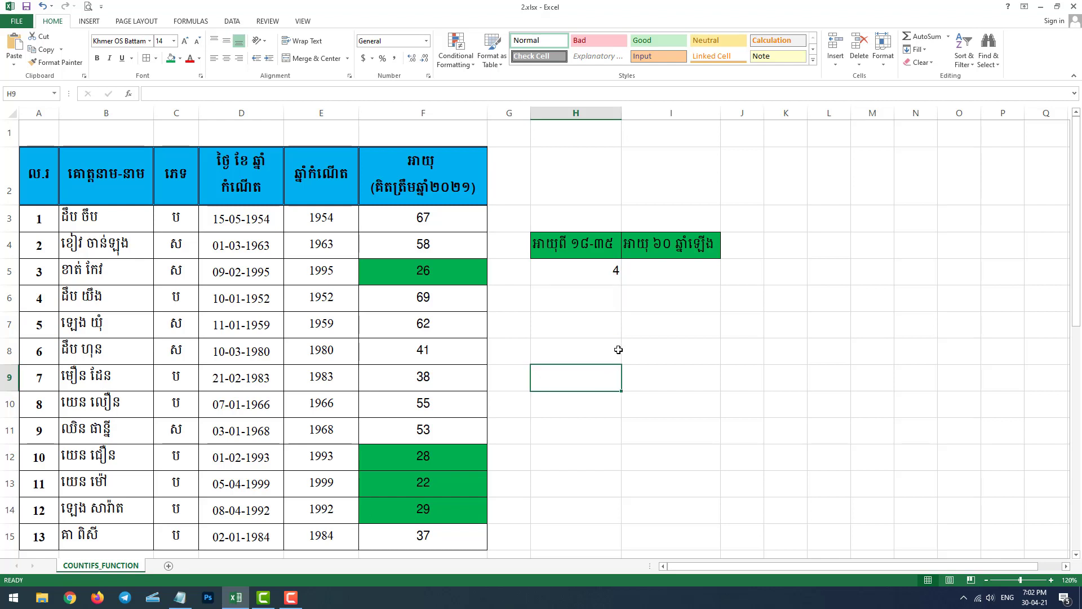
{"action": "left_click", "coordinate": [609, 279]}
{"action": "left_click", "coordinate": [641, 278]}
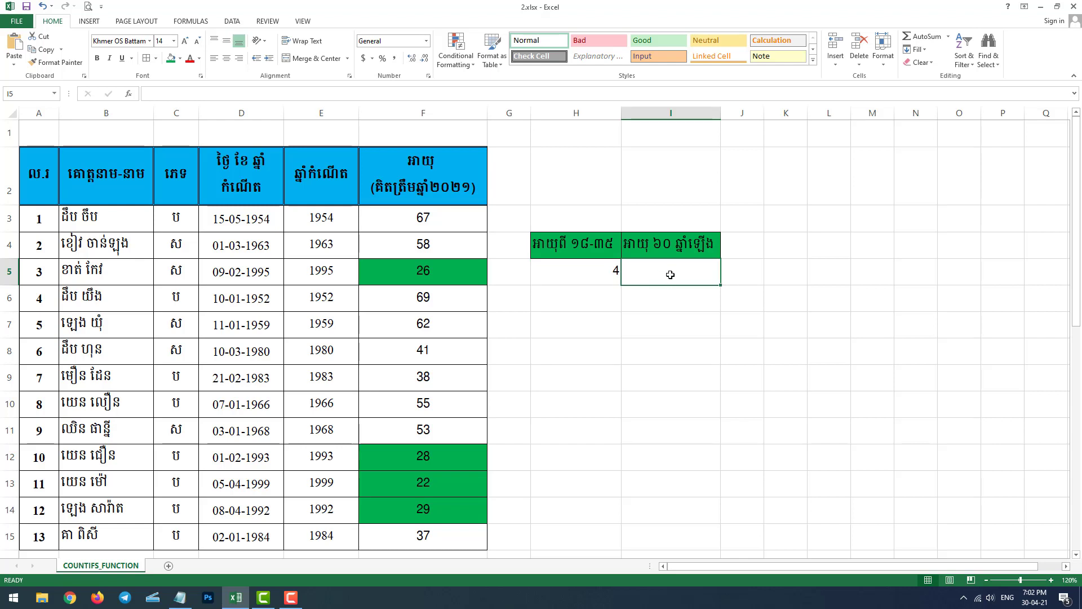
{"action": "type", "text": "="}
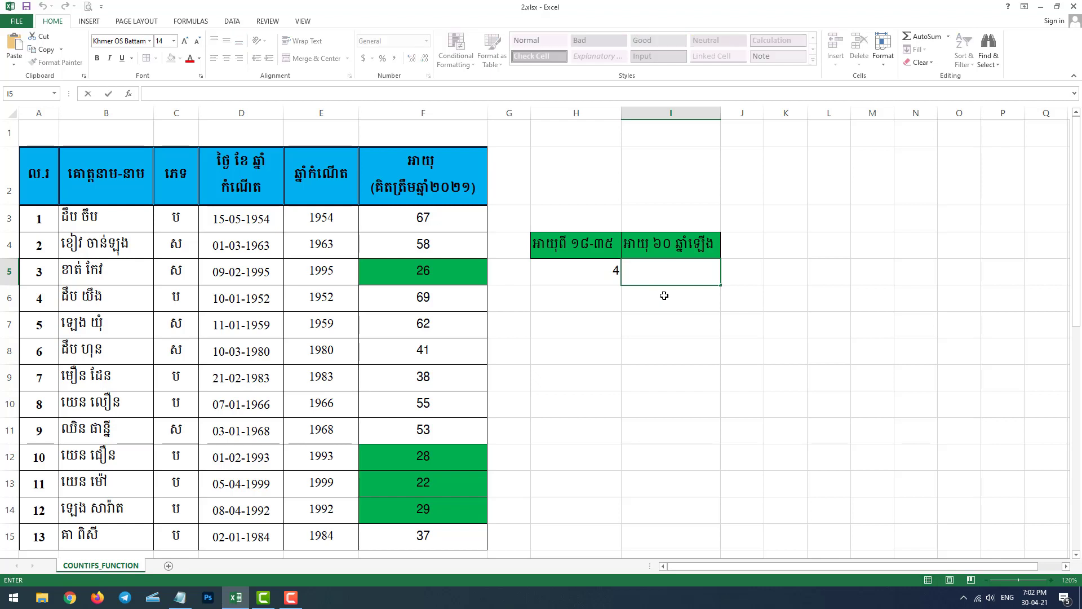
{"action": "type", "text": "="}
{"action": "type", "text": "c"}
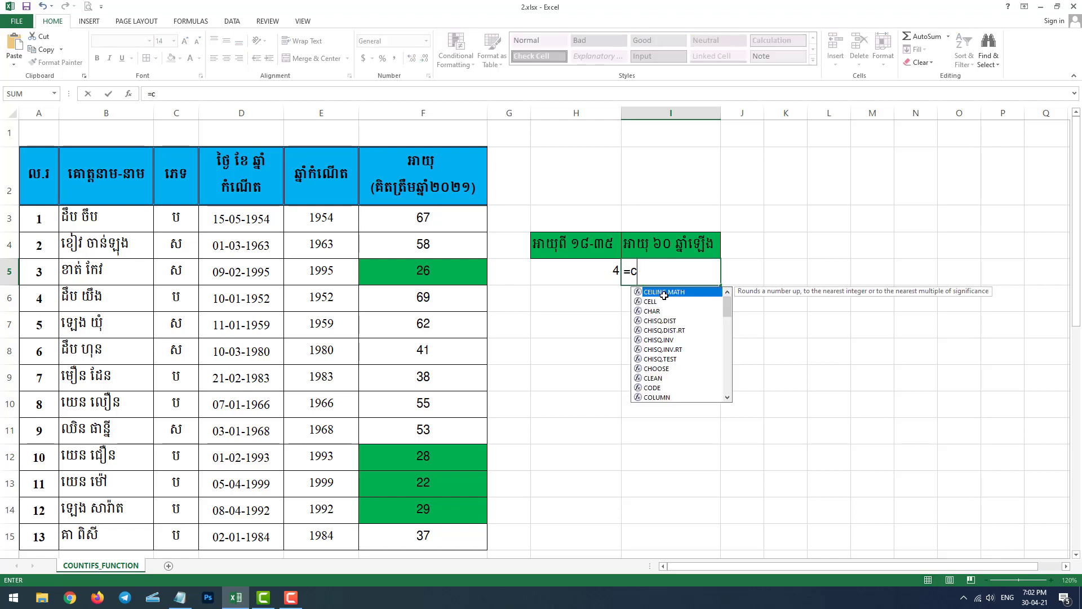
{"action": "type", "text": "ount"}
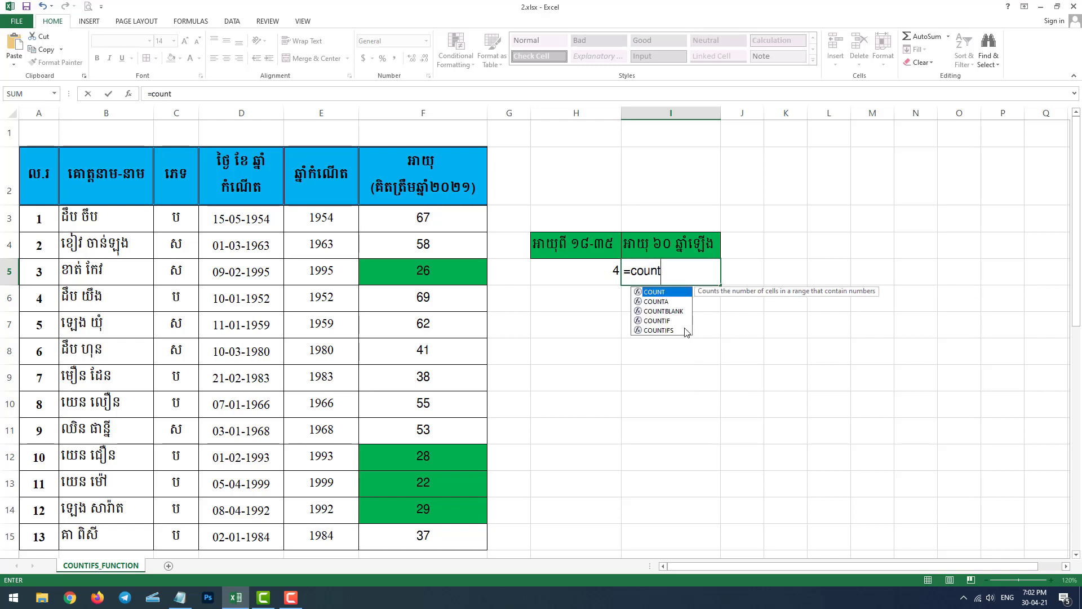
{"action": "key", "text": "Down"}
{"action": "key", "text": "Down"}
{"action": "key", "text": "Down"}
{"action": "key", "text": "Down"}
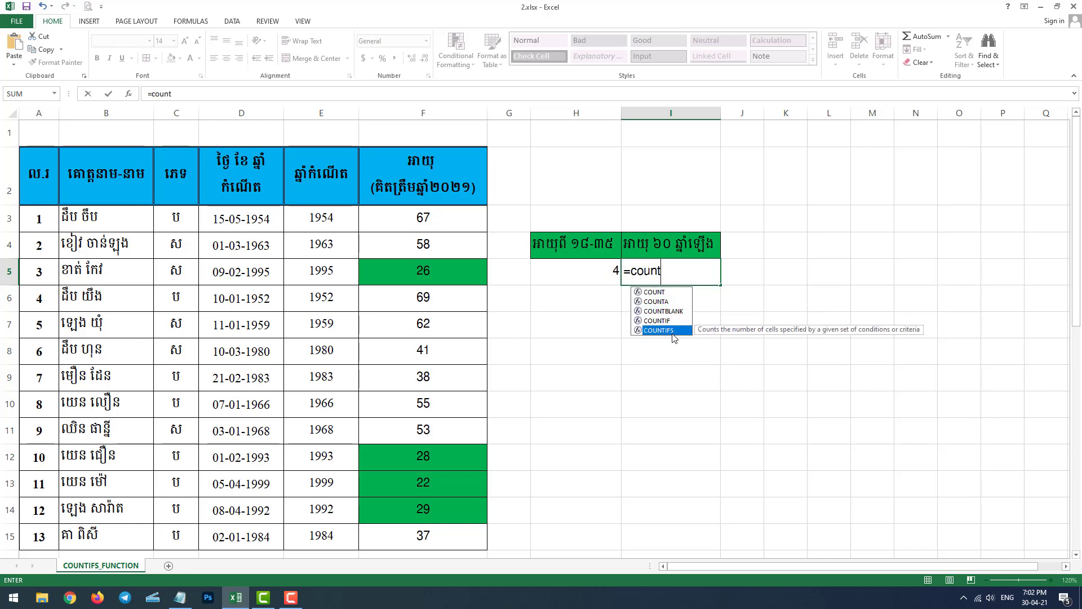
{"action": "key", "text": "Up"}
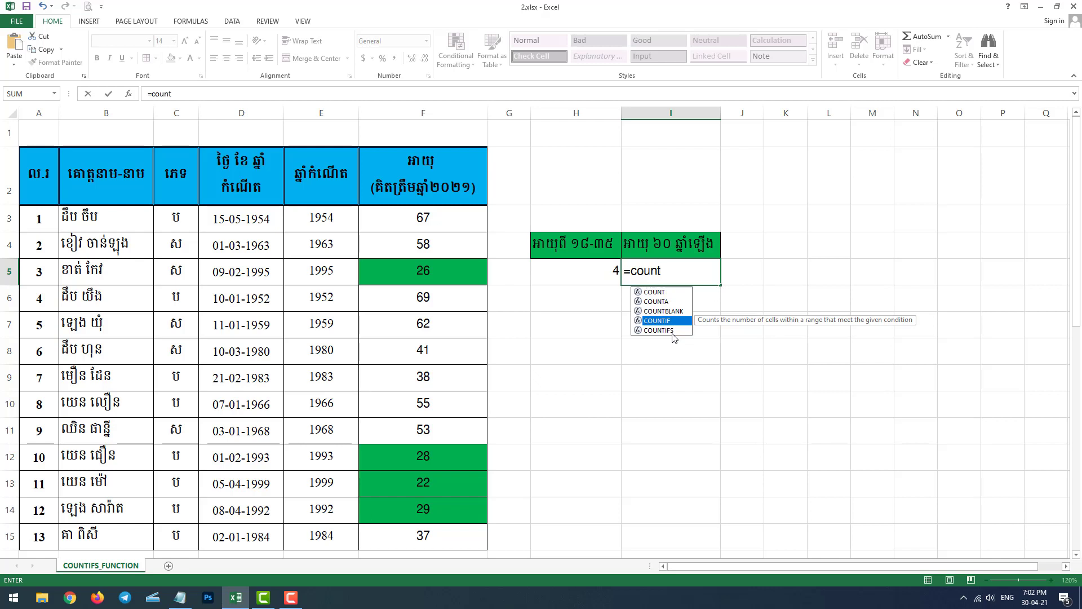
{"action": "key", "text": "Tab"}
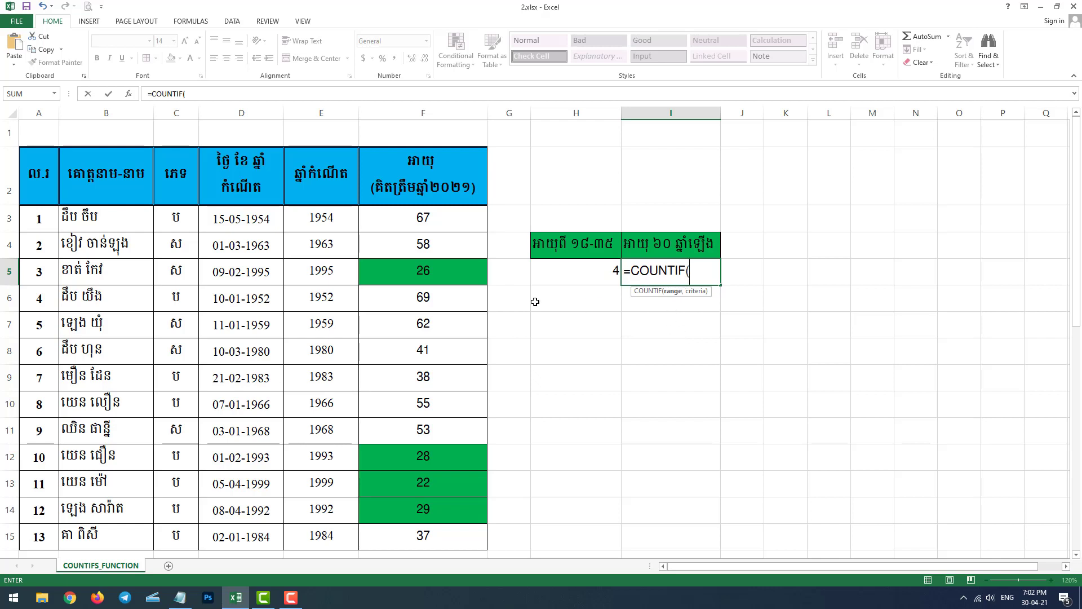
Complete =COUNTIF(F3:F15,">=60") in I5, returning 3
{"action": "left_click_drag", "start_coordinate": [386, 217], "coordinate": [389, 536]}
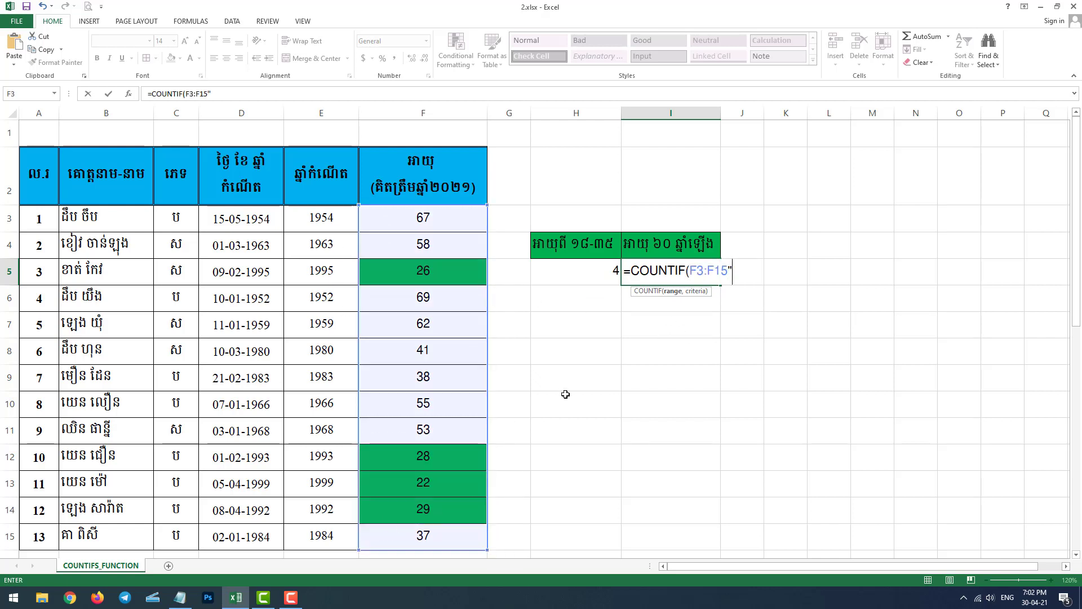
{"action": "type", "text": ","}
{"action": "left_click", "coordinate": [736, 272]}
{"action": "type", "text": ">="}
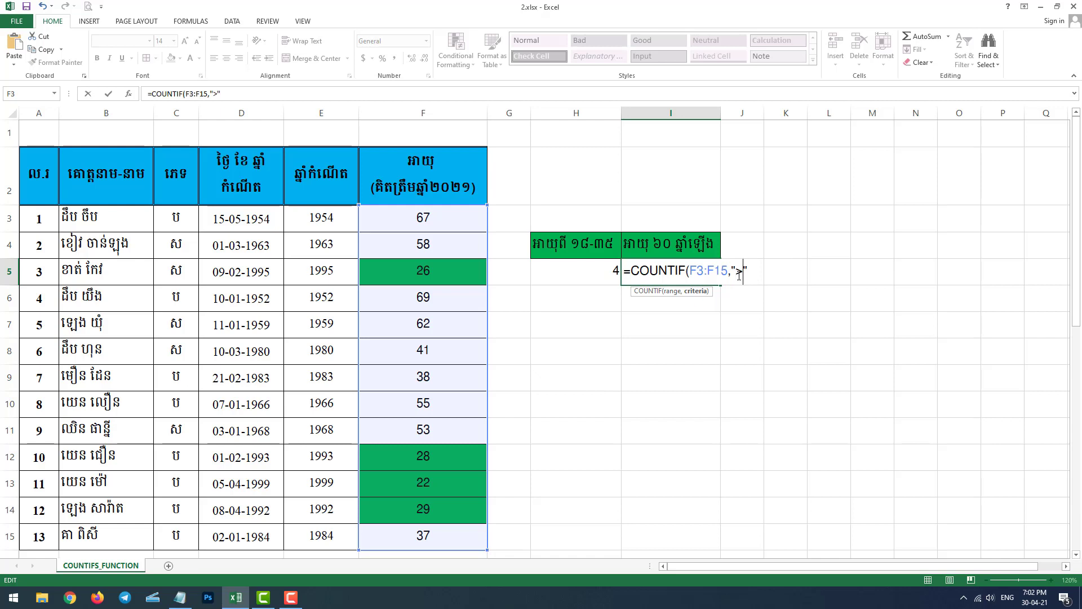
{"action": "type", "text": "60"}
{"action": "key", "text": "Return"}
{"action": "left_click", "coordinate": [699, 279]}
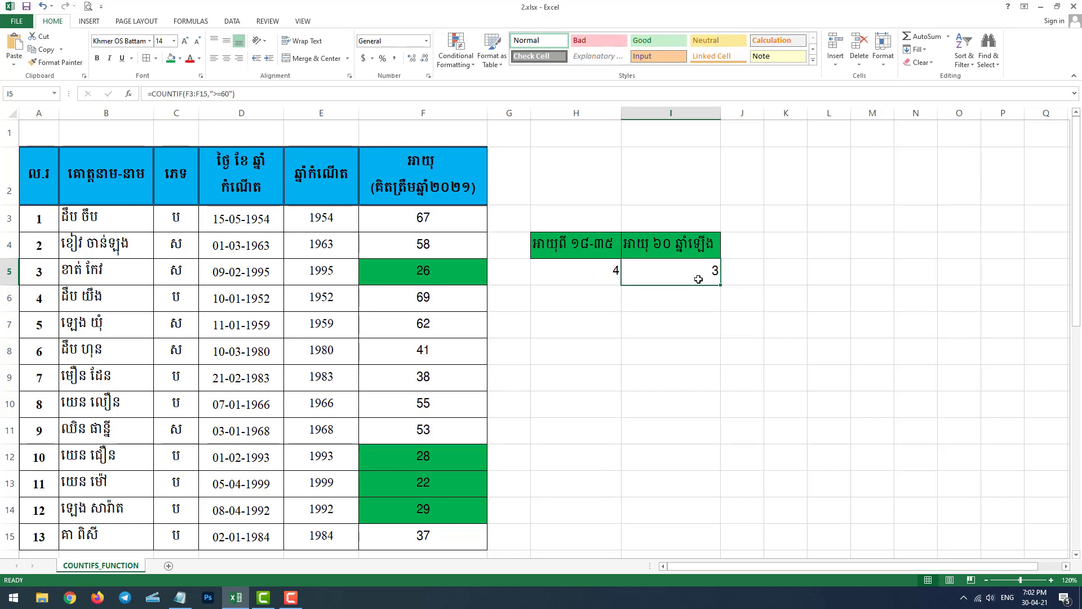
Fill the ages 67, 69 and 62 in F3, F6 and F7 orange
{"action": "left_click", "coordinate": [451, 214]}
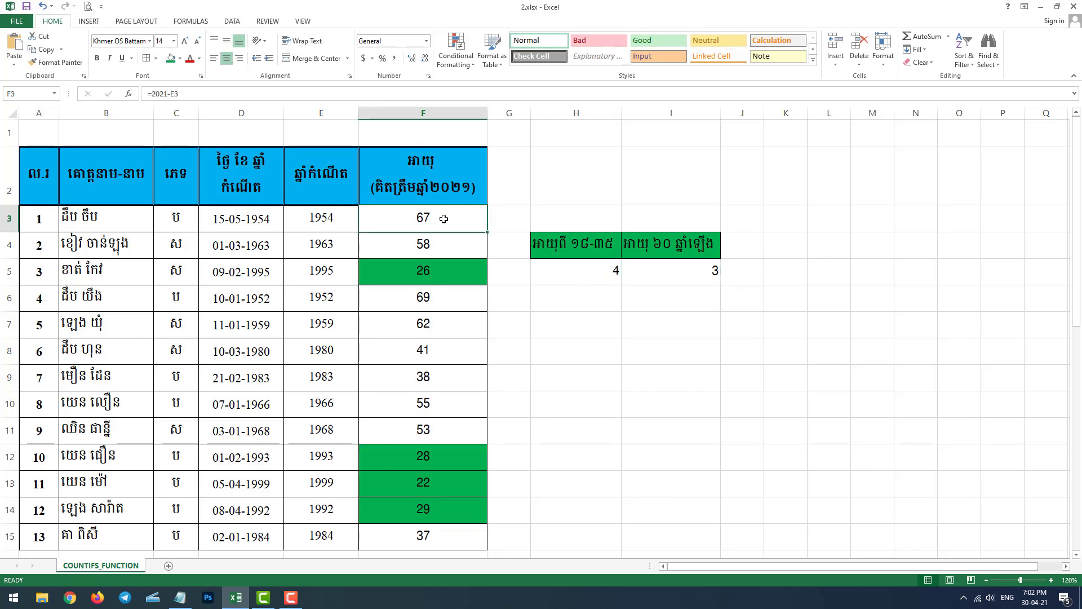
{"action": "left_click", "coordinate": [179, 58]}
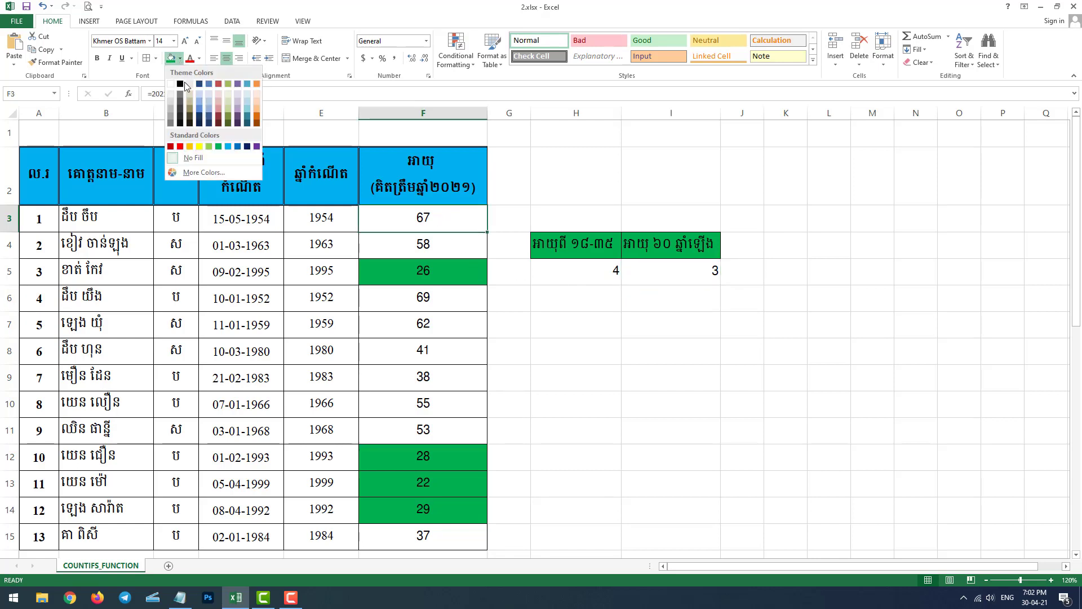
{"action": "left_click", "coordinate": [189, 146]}
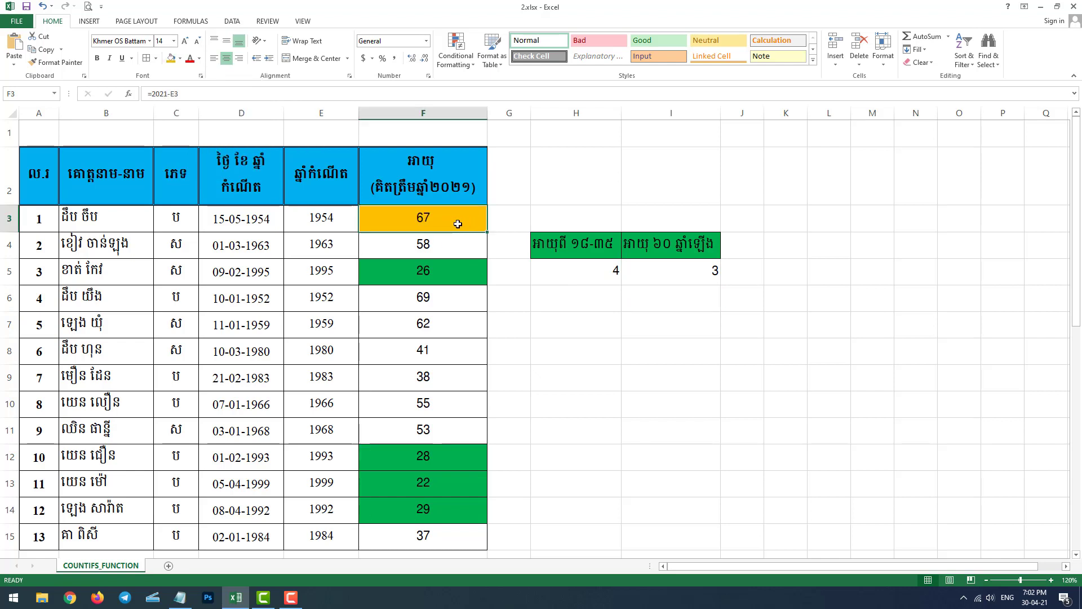
{"action": "left_click", "coordinate": [438, 245]}
{"action": "left_click", "coordinate": [440, 295]}
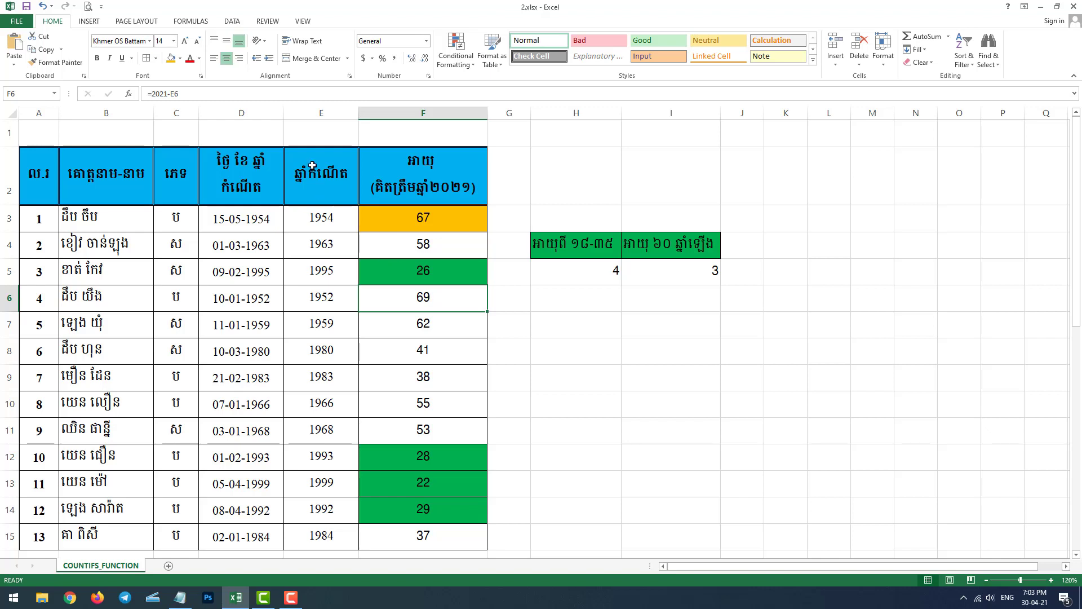
{"action": "left_click", "coordinate": [174, 59]}
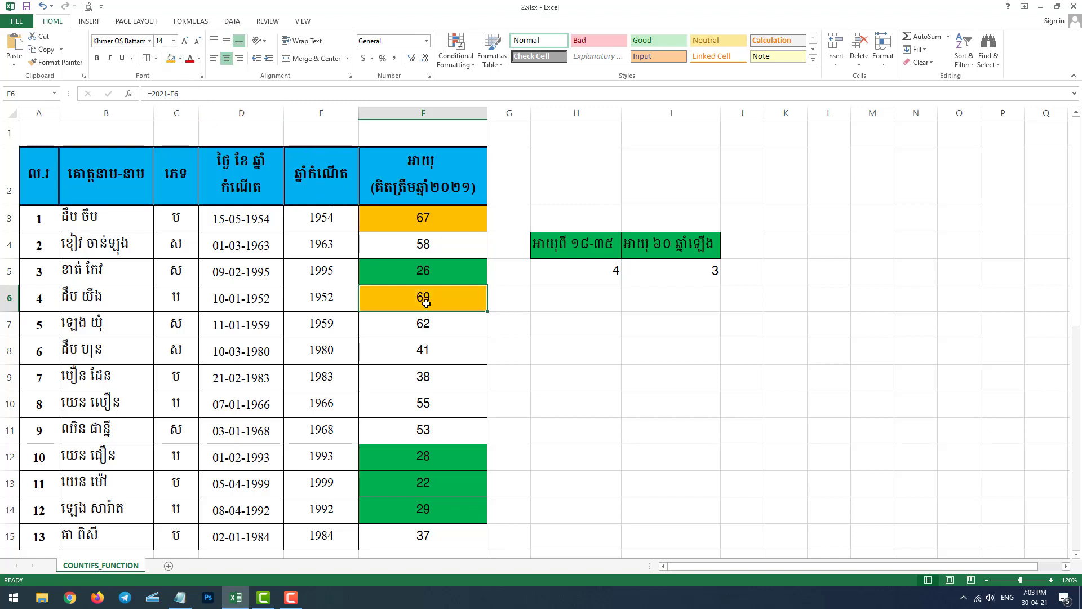
{"action": "left_click", "coordinate": [438, 331]}
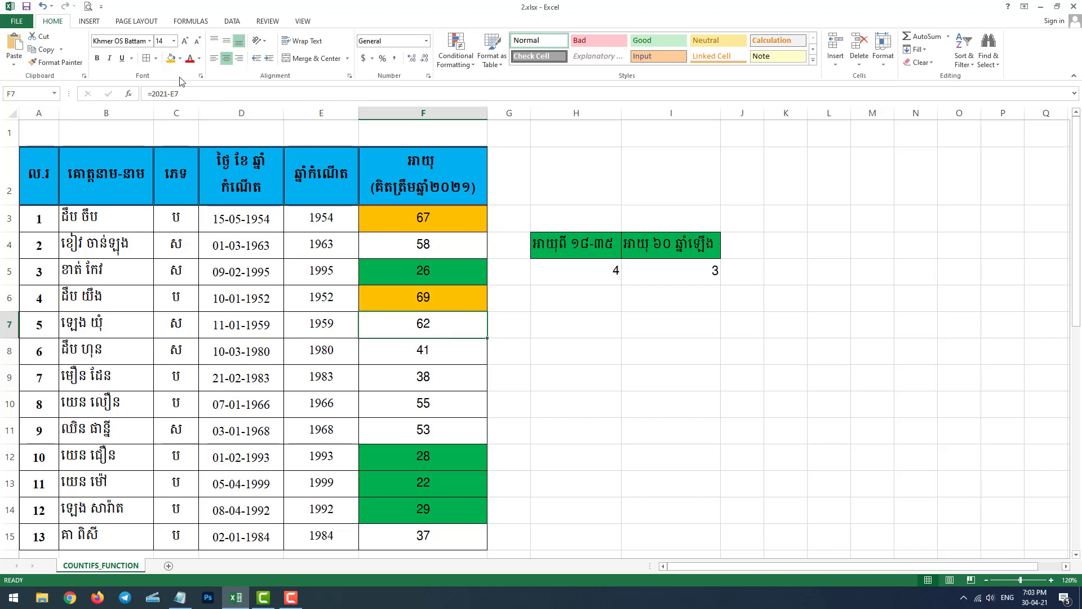
{"action": "left_click", "coordinate": [172, 59]}
Check the remaining ages for 60 or over and review the orange cells
{"action": "left_click", "coordinate": [462, 359]}
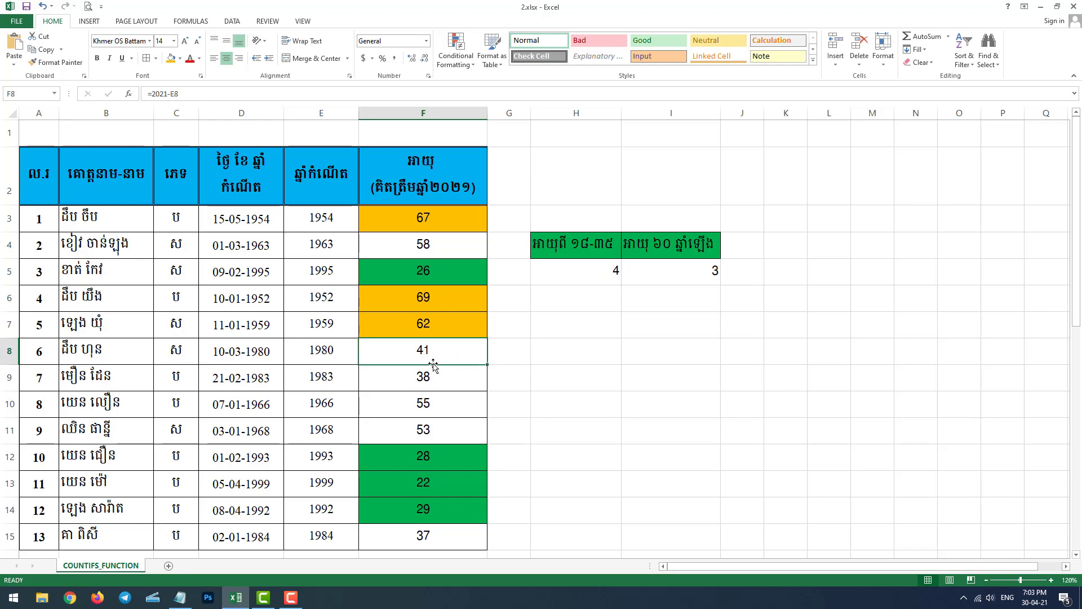
{"action": "left_click", "coordinate": [429, 377]}
{"action": "left_click", "coordinate": [427, 403]}
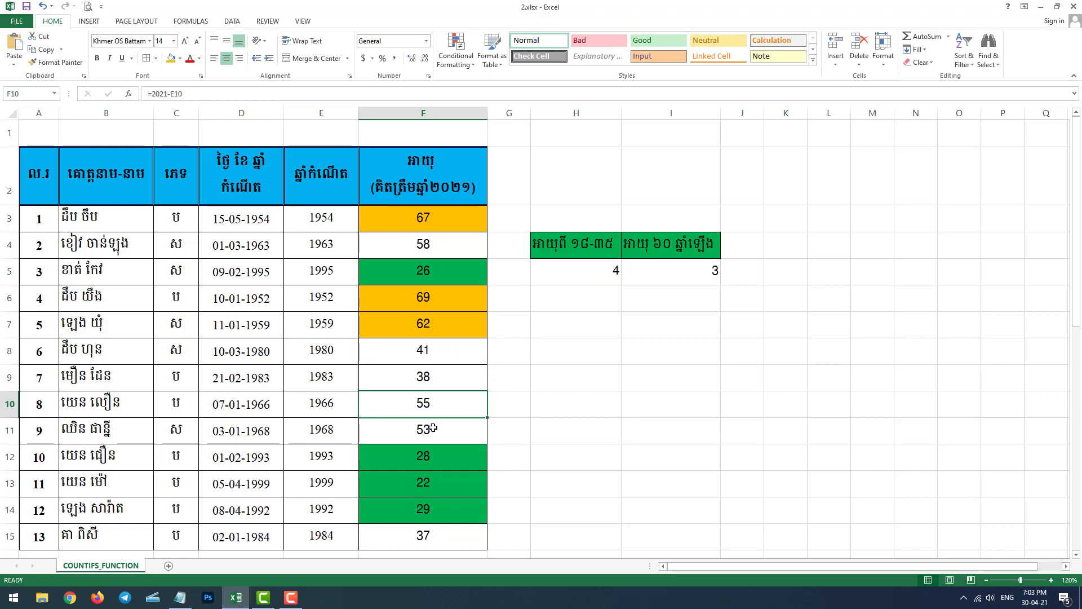
{"action": "left_click", "coordinate": [426, 429]}
{"action": "left_click", "coordinate": [428, 537]}
{"action": "left_click", "coordinate": [569, 377]}
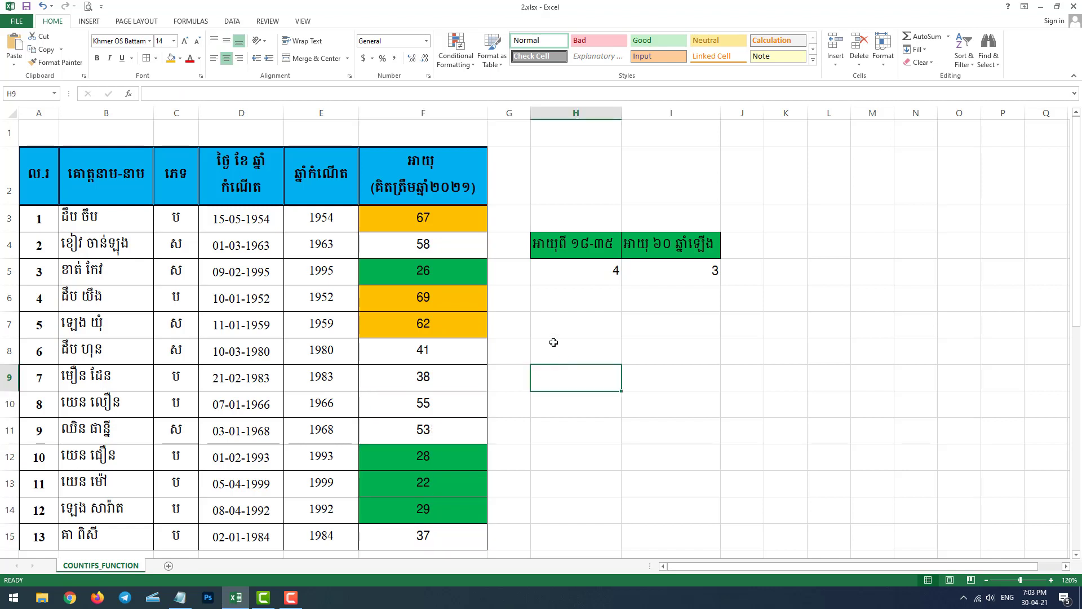
{"action": "left_click", "coordinate": [412, 214]}
{"action": "left_click", "coordinate": [416, 309]}
{"action": "left_click", "coordinate": [422, 325]}
{"action": "left_click", "coordinate": [563, 308]}
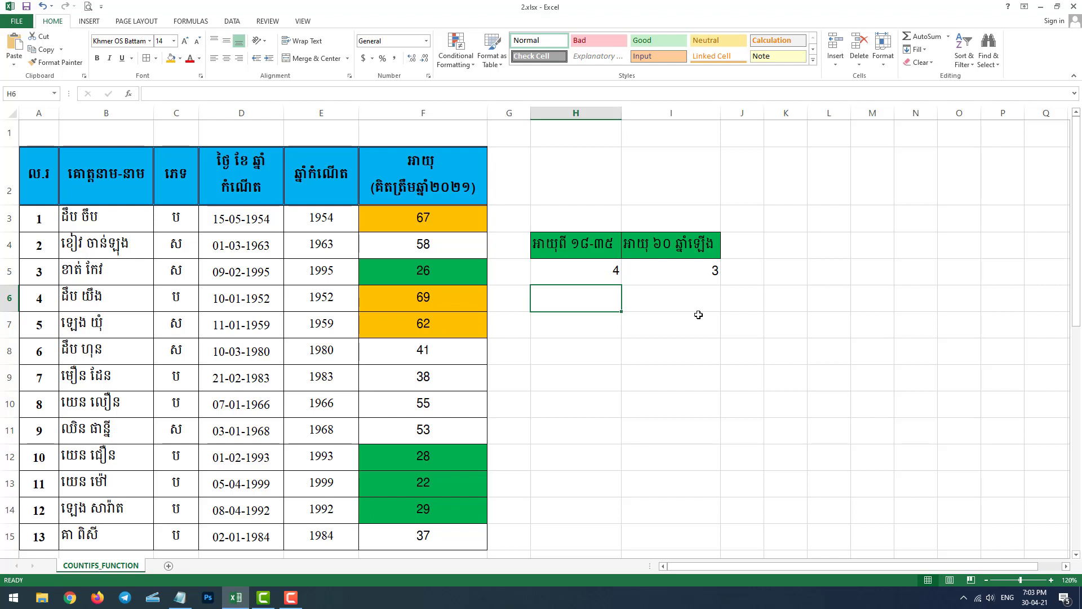
{"action": "left_click", "coordinate": [598, 270]}
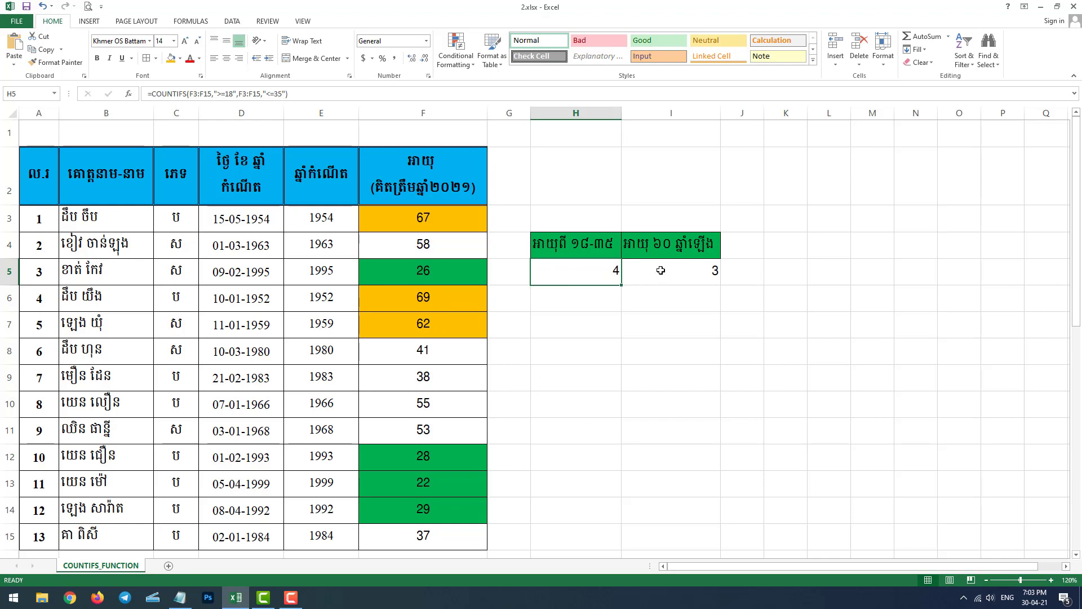
{"action": "left_click", "coordinate": [648, 350]}
{"action": "left_click", "coordinate": [590, 267]}
{"action": "left_click", "coordinate": [648, 324]}
{"action": "left_click", "coordinate": [597, 270]}
{"action": "left_click_drag", "start_coordinate": [597, 271], "coordinate": [671, 270]}
{"action": "left_click_drag", "start_coordinate": [670, 404], "coordinate": [619, 378]}
{"action": "mouse_move", "coordinate": [536, 275]}
{"action": "left_mouse_down"}
{"action": "mouse_move", "coordinate": [670, 271]}
{"action": "mouse_move", "coordinate": [602, 274]}
{"action": "left_mouse_up"}
{"action": "left_click", "coordinate": [658, 302]}
{"action": "left_click", "coordinate": [671, 321]}
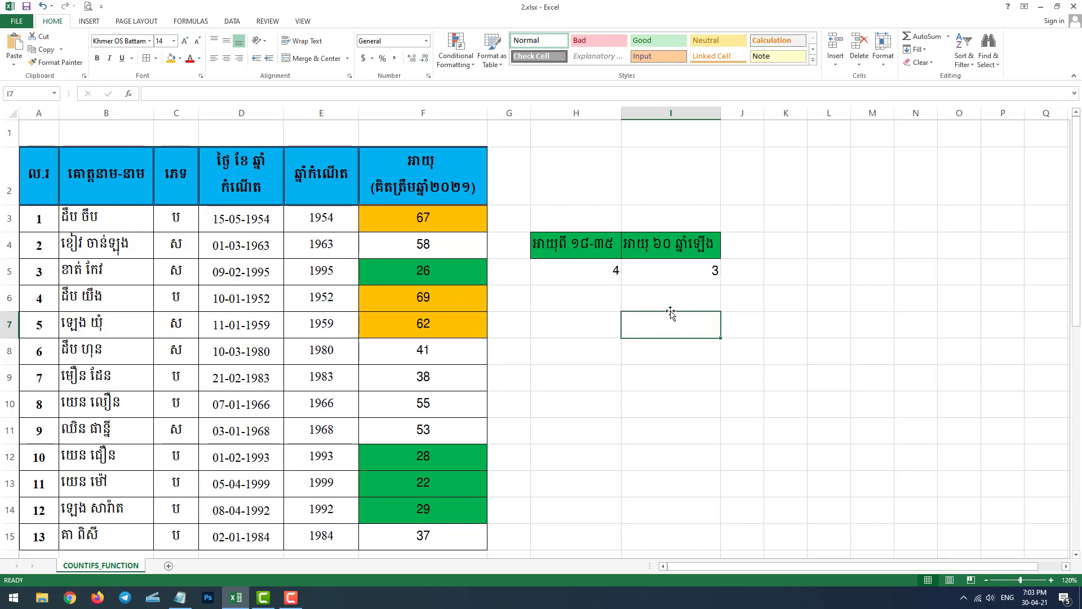